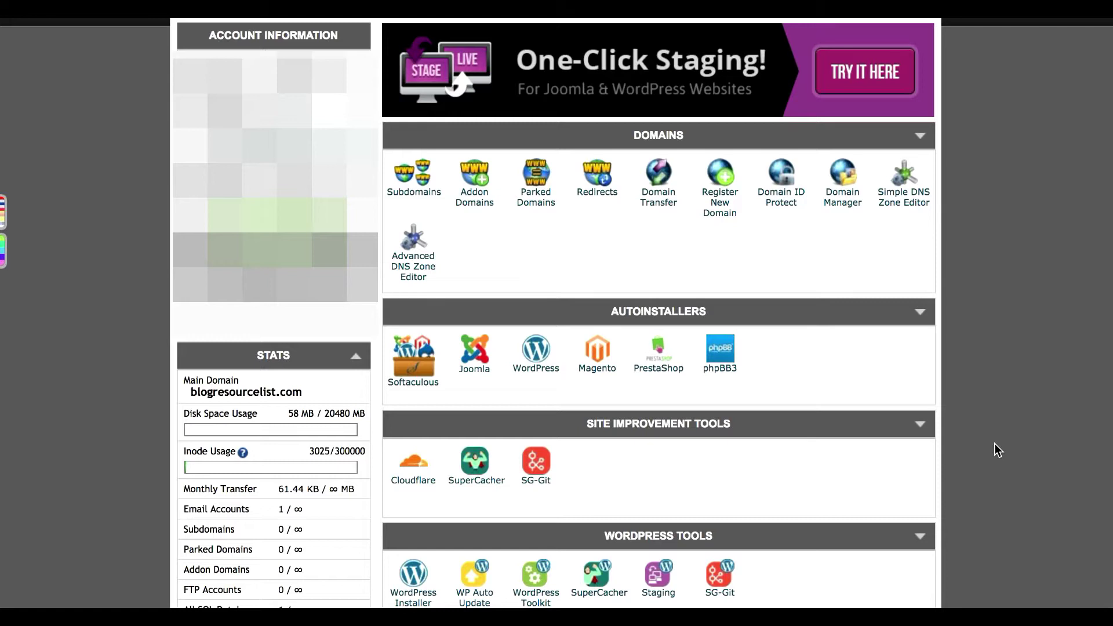
- Open the Email Accounts page from the Mail section of cPanel
scroll(994, 444, up, 1)
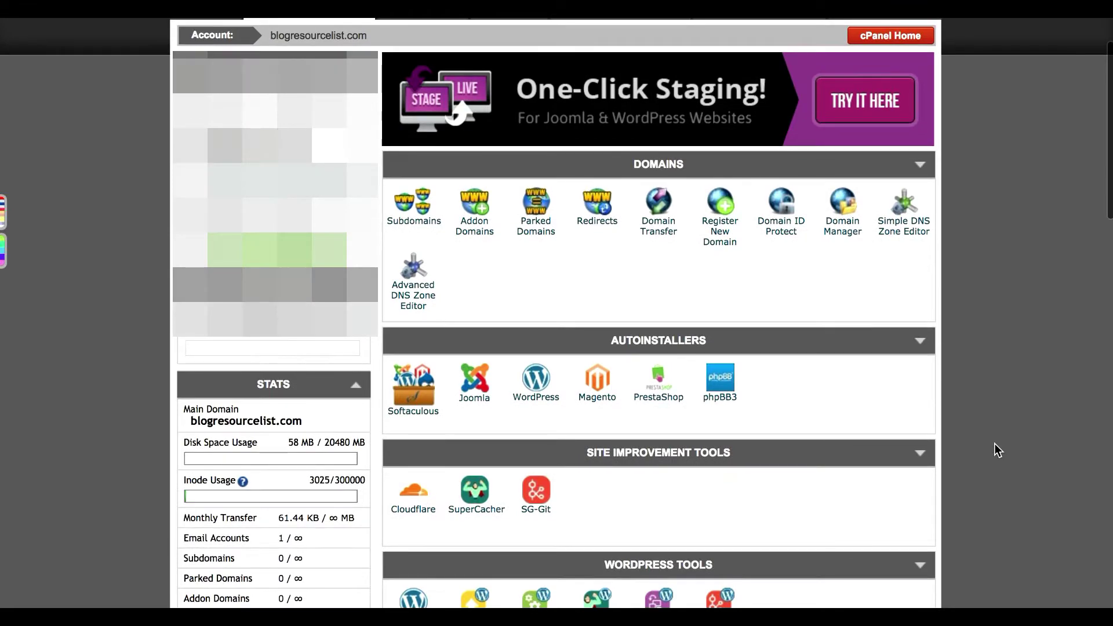
scroll(994, 444, up, 3)
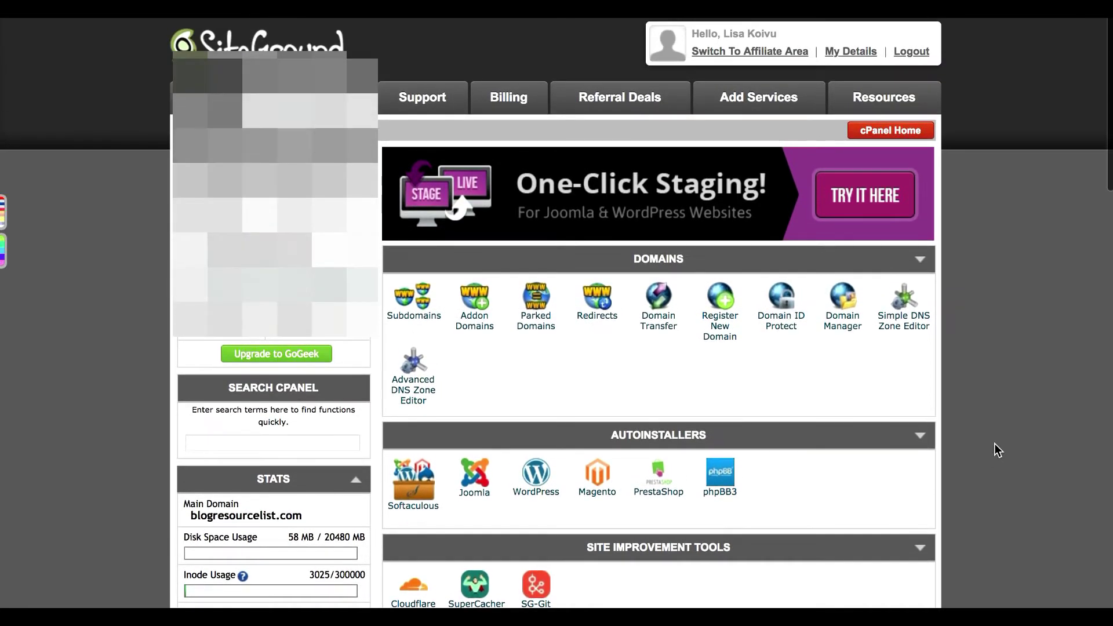
scroll(993, 444, down, 1)
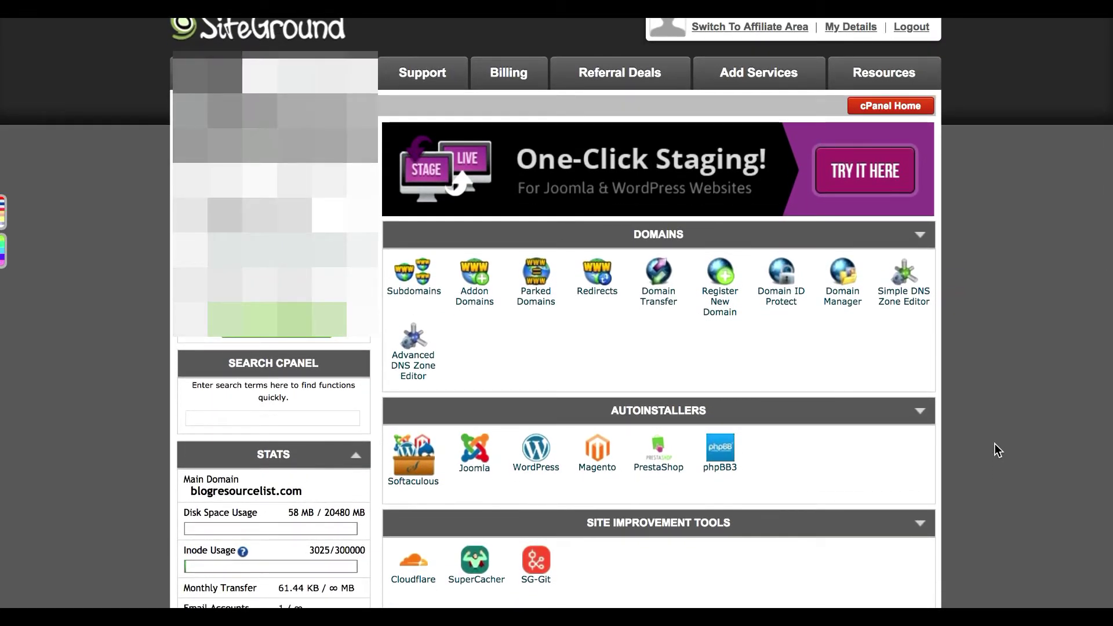
scroll(993, 444, down, 1)
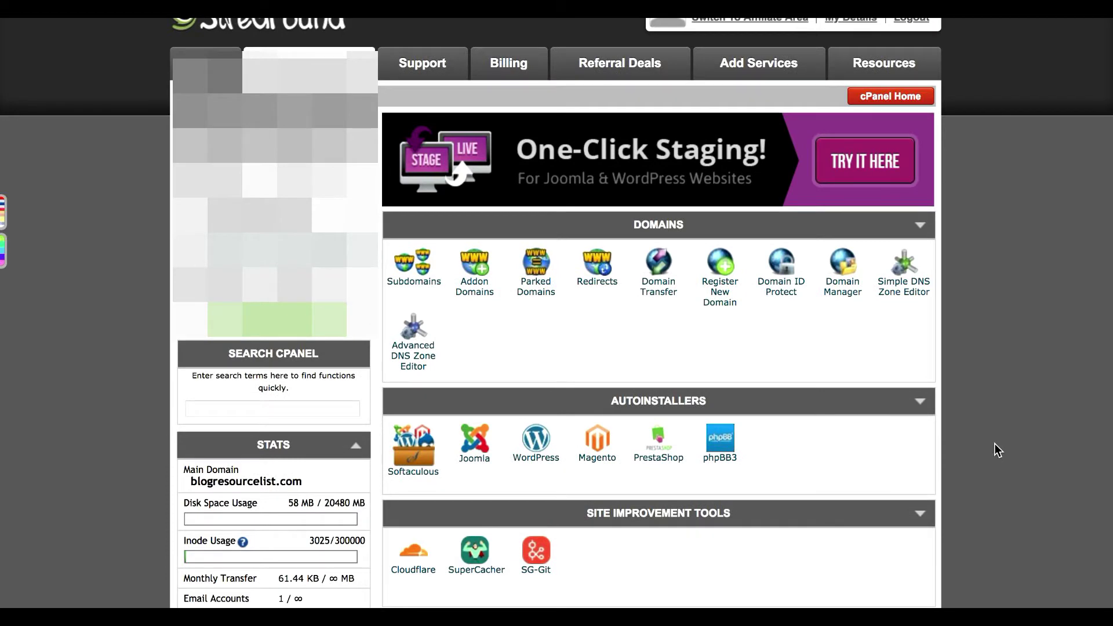
scroll(993, 450, down, 1)
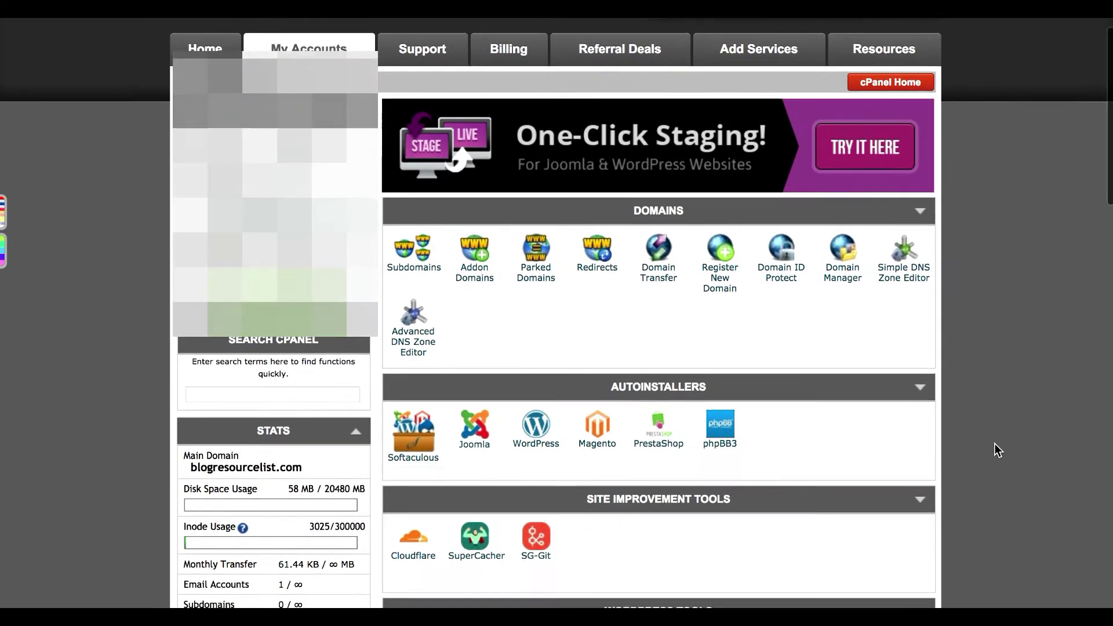
scroll(994, 443, down, 1)
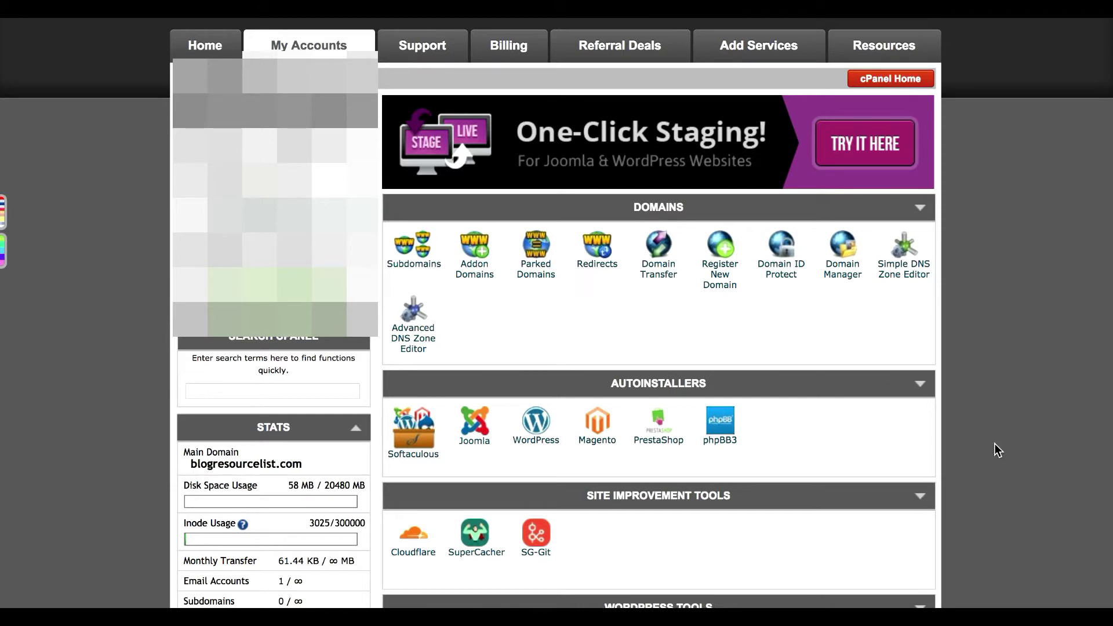
scroll(994, 444, up, 3)
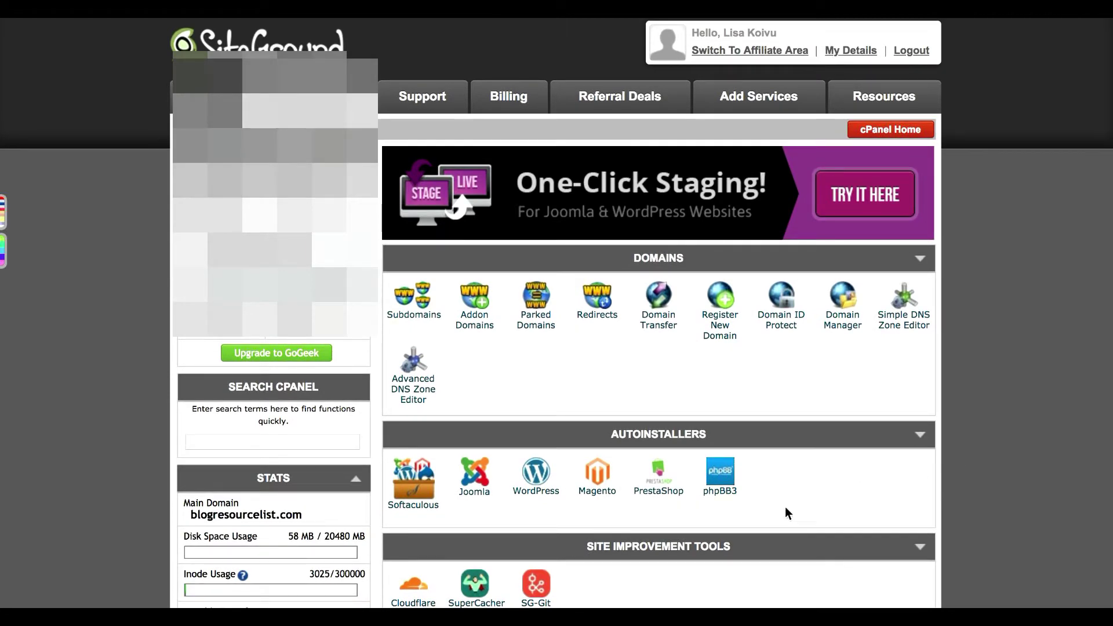
scroll(1043, 348, down, 3)
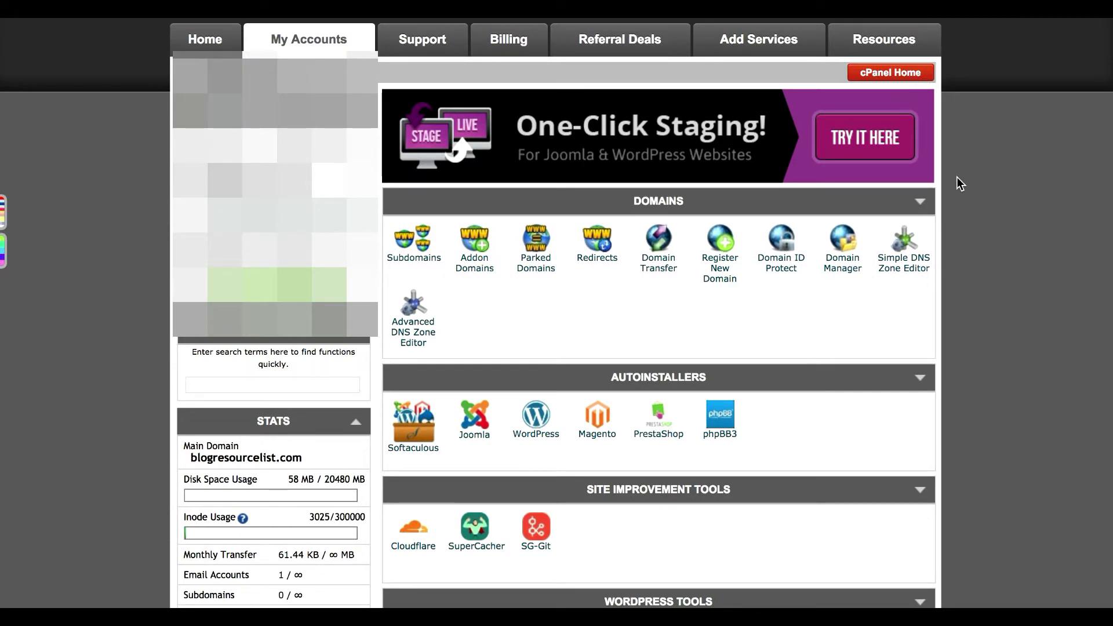
scroll(956, 180, down, 10)
scroll(956, 183, down, 3)
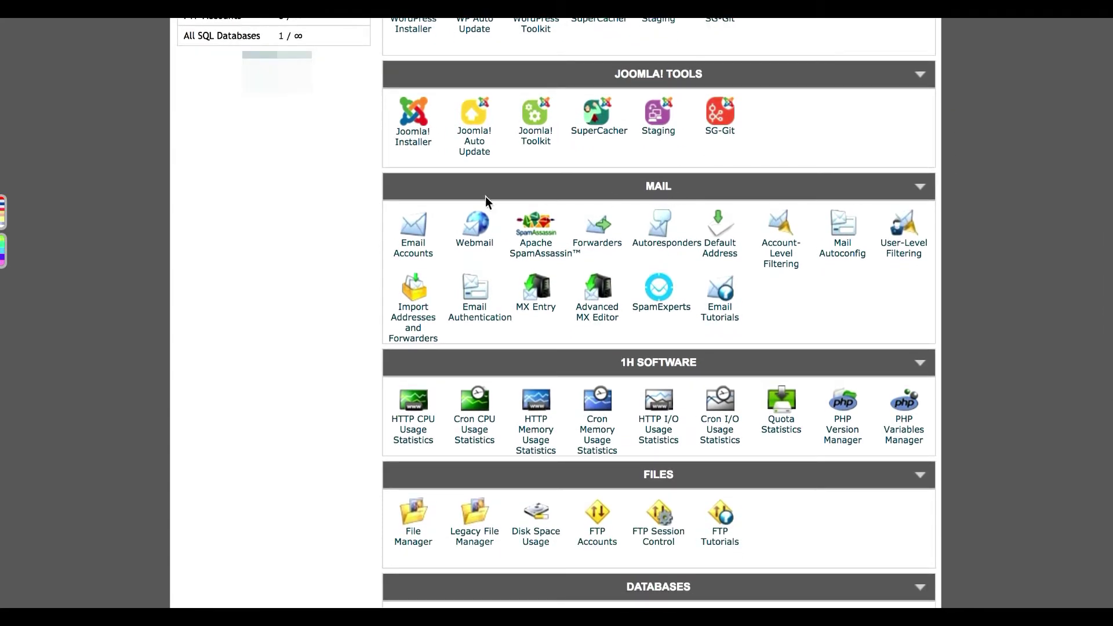
click(414, 227)
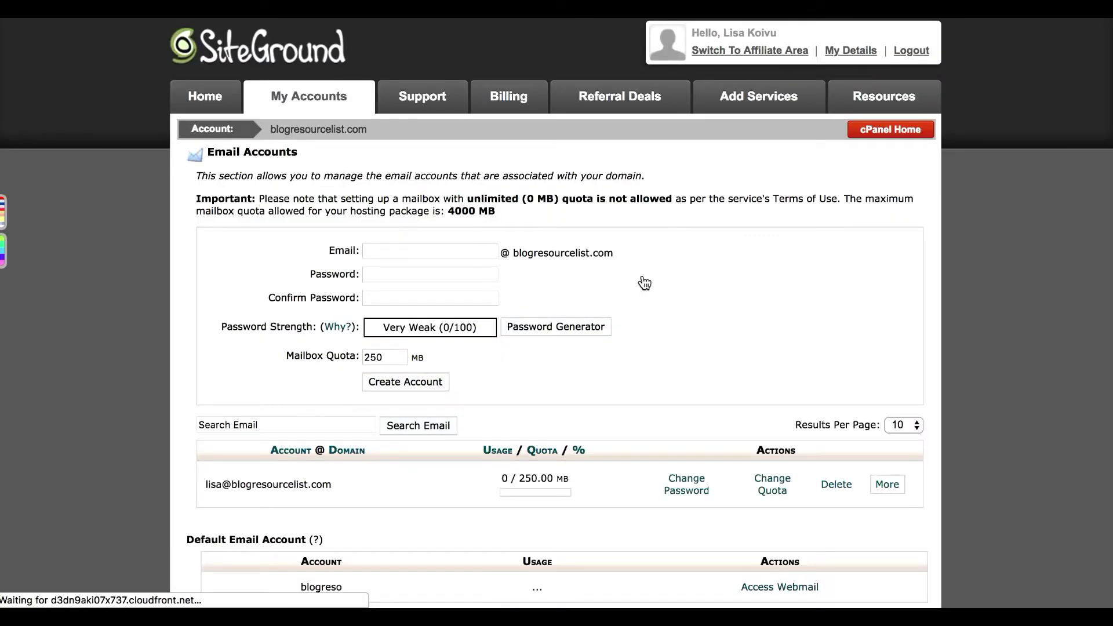
- Create the mailbox 'hello' with a strong password entered and confirmed
scroll(645, 282, down, 1)
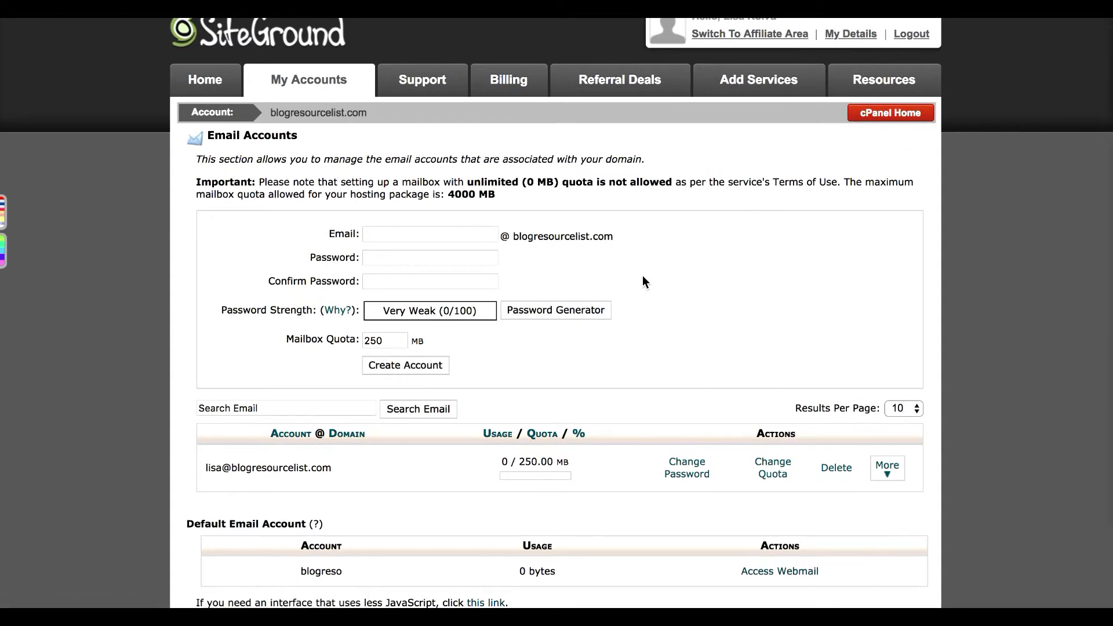
scroll(642, 276, down, 2)
scroll(642, 276, down, 1)
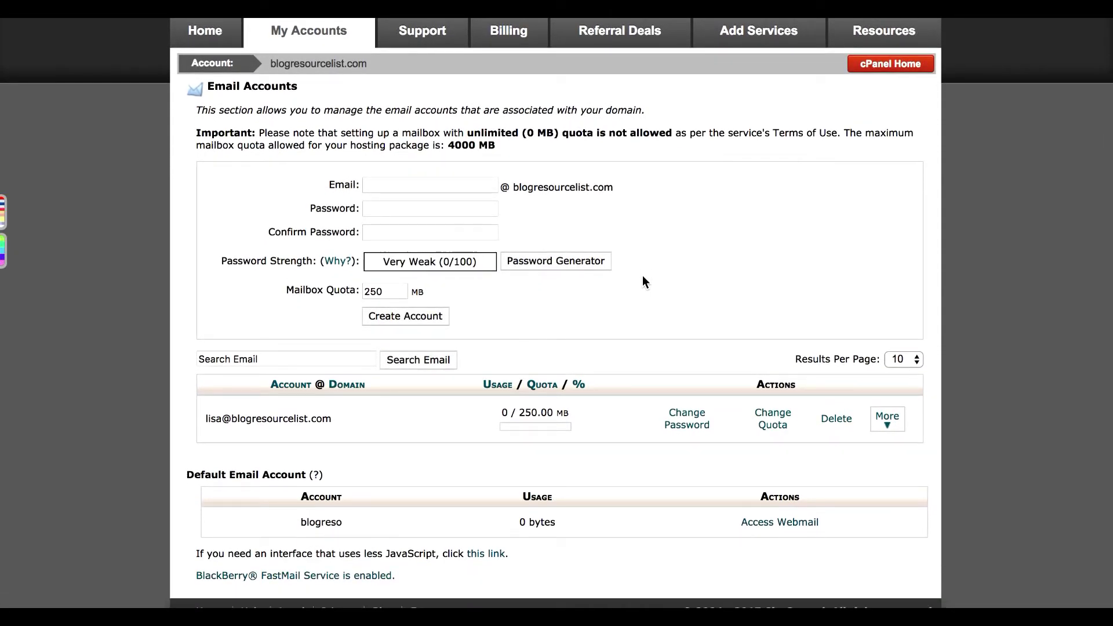
click(479, 187)
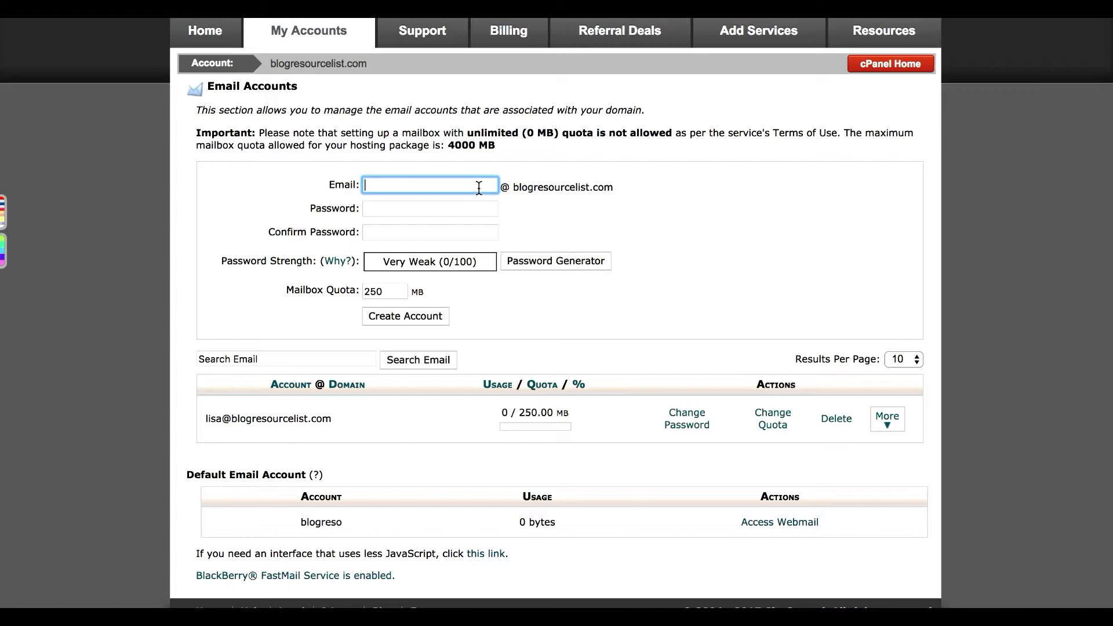
text(hello)
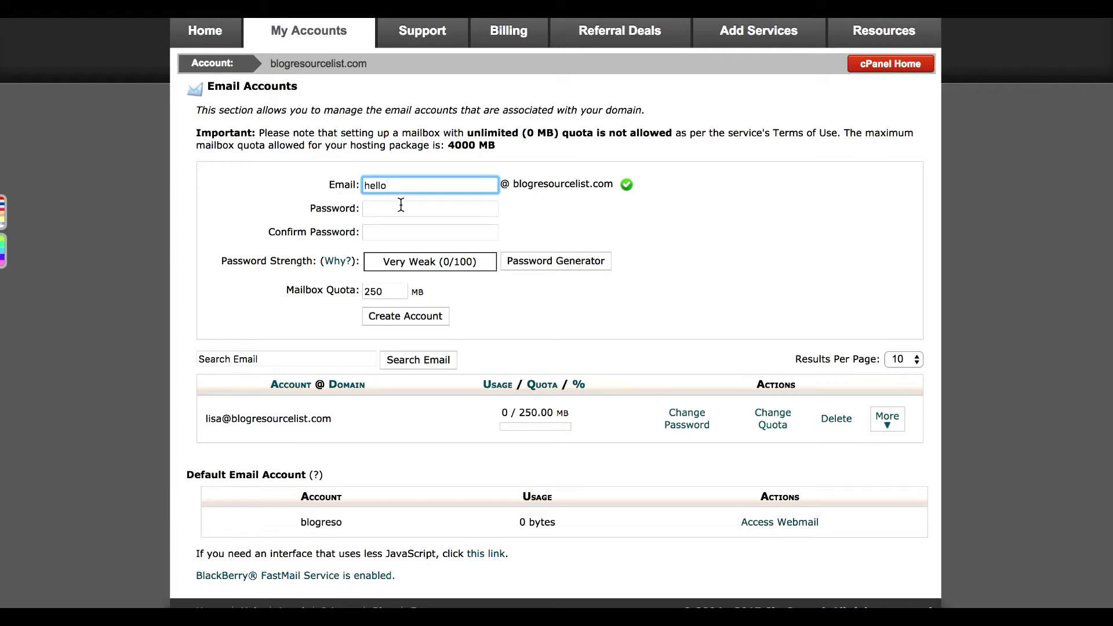
click(401, 207)
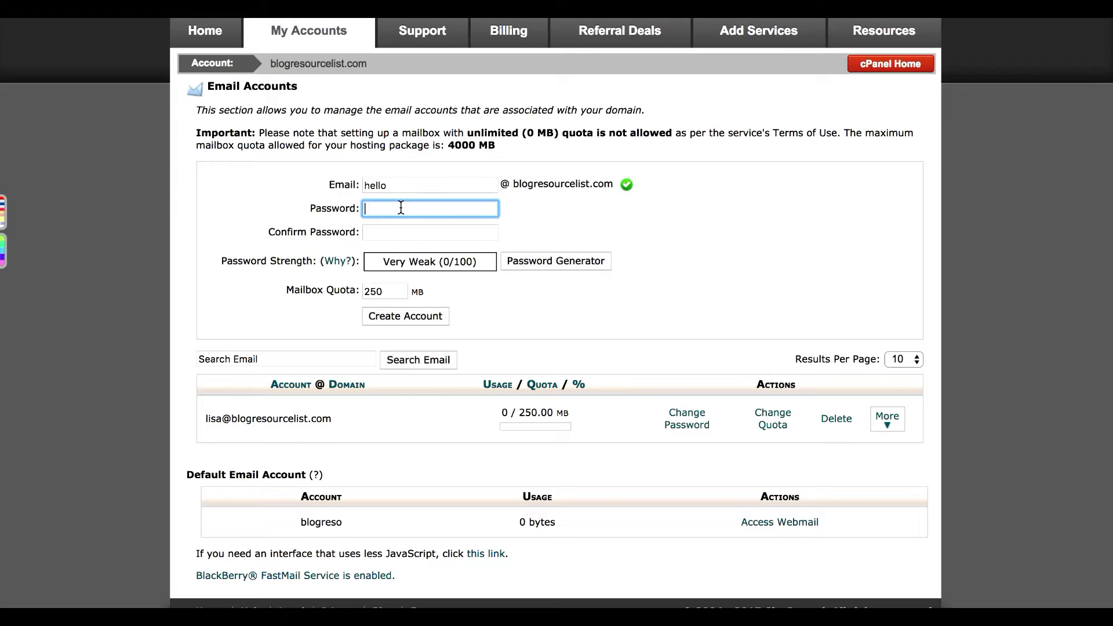
text(••••••••••)
key(Tab)
text(••••••••••)
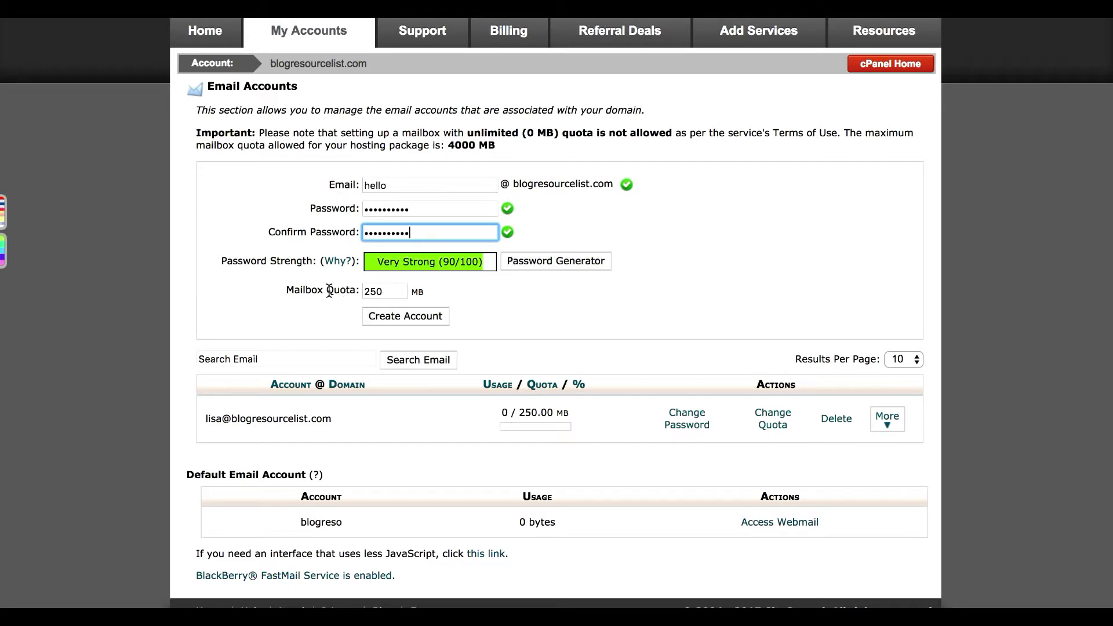
click(405, 315)
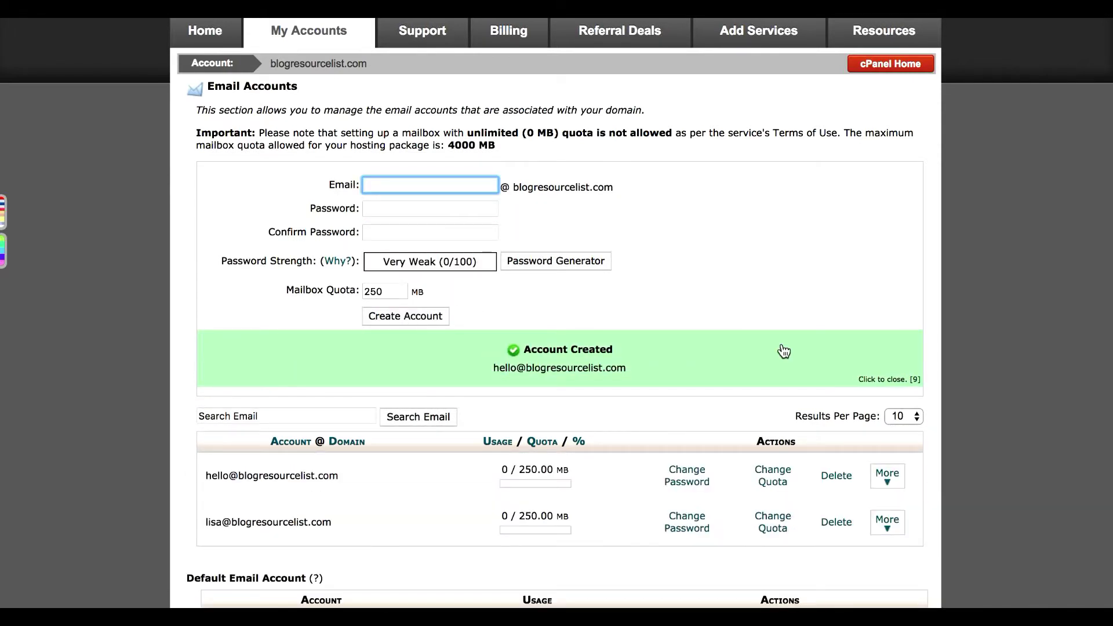
- Expand the More actions for the hello mailbox row in the Email Accounts list
scroll(779, 348, down, 3)
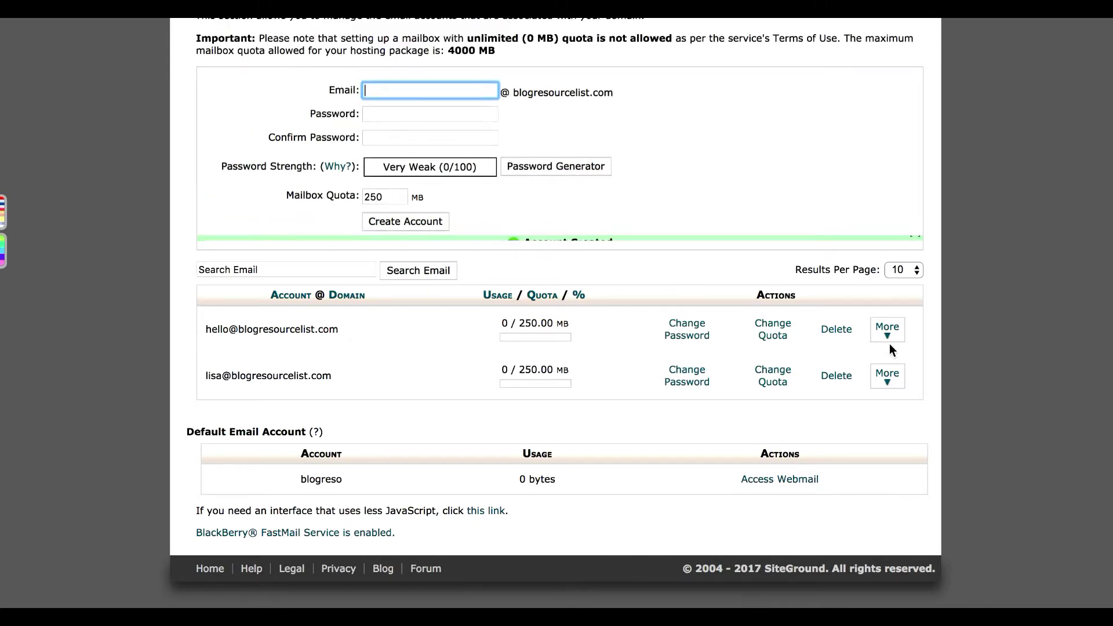
scroll(890, 345, up, 3)
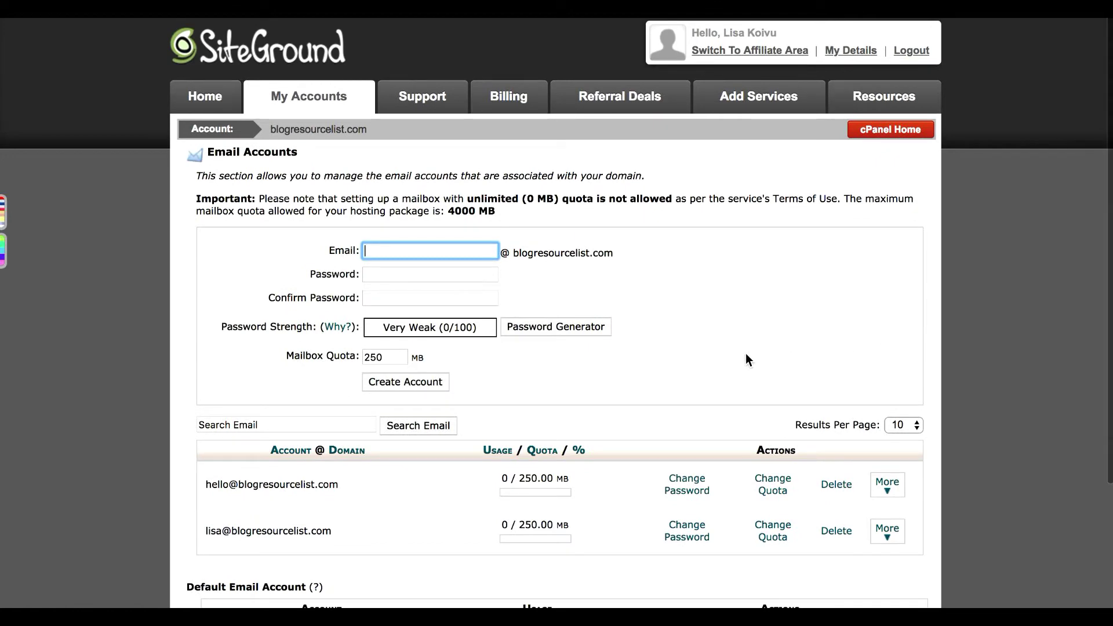
scroll(746, 354, down, 3)
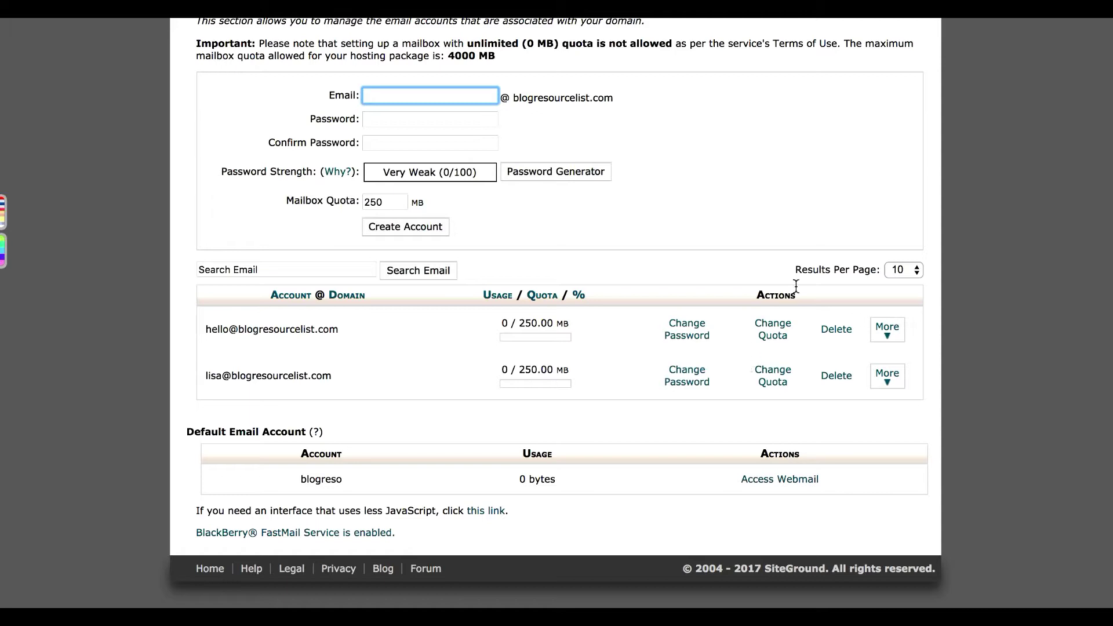
click(887, 337)
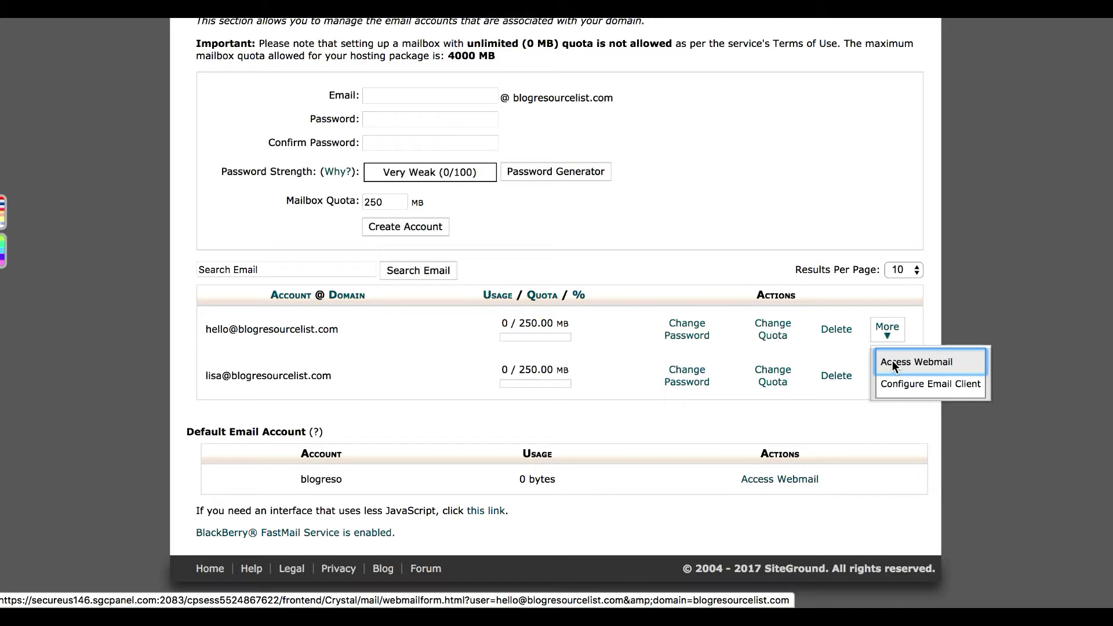
- Open the hello mailbox in Webmail and launch it in Horde, dismissing the configuration tip
click(893, 364)
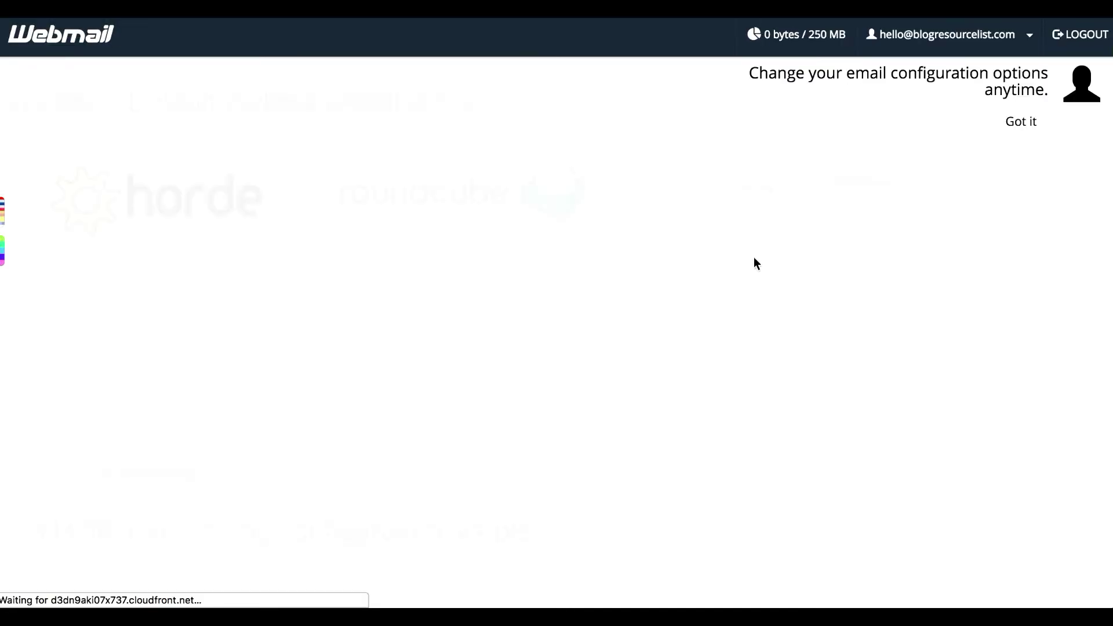
click(1015, 123)
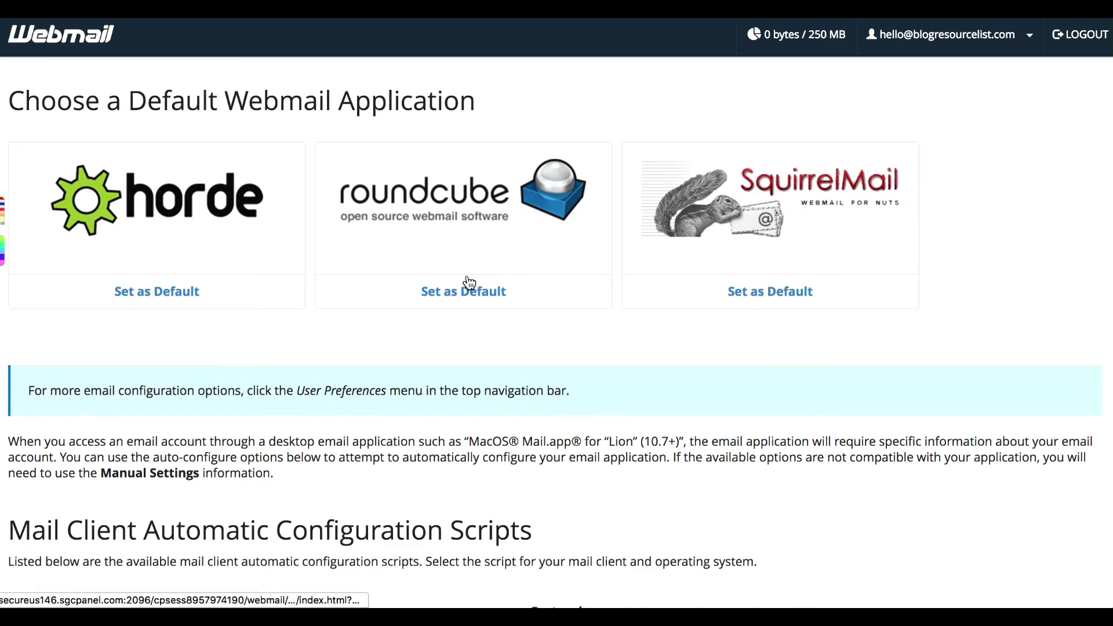
click(191, 196)
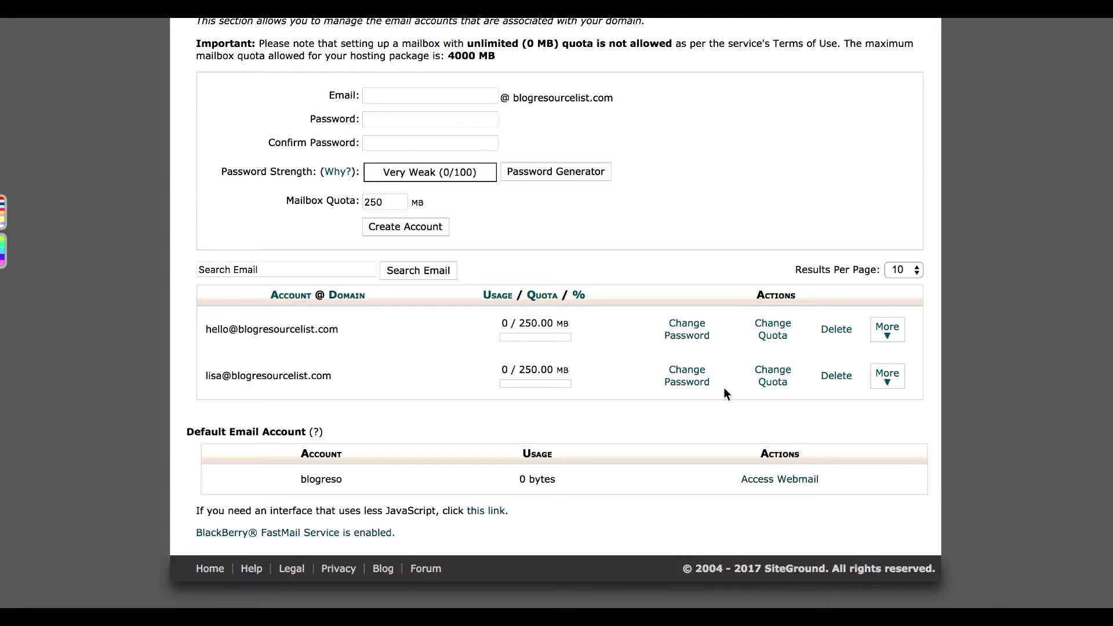
- Return to cPanel Home and open the Forwarders page under Mail
scroll(727, 382, up, 3)
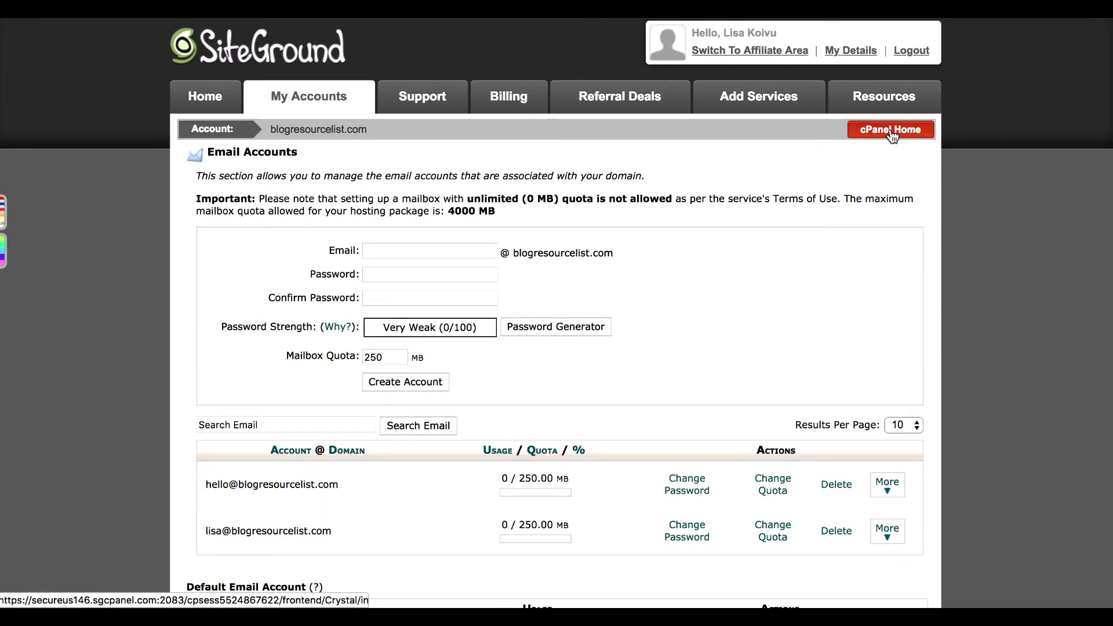
click(890, 130)
scroll(776, 359, down, 14)
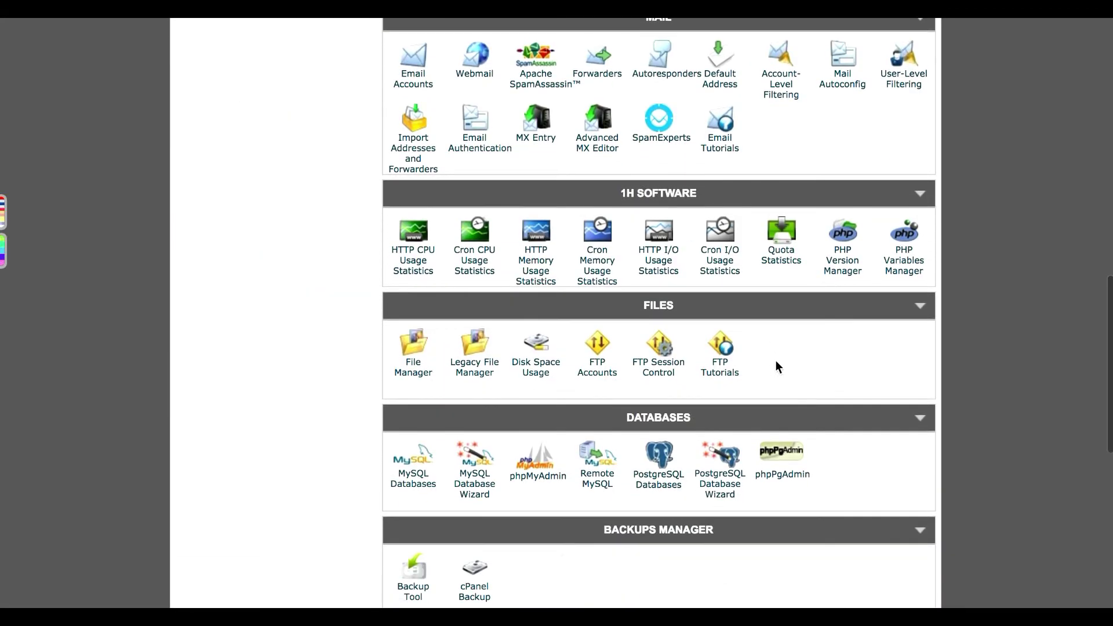
scroll(776, 361, up, 2)
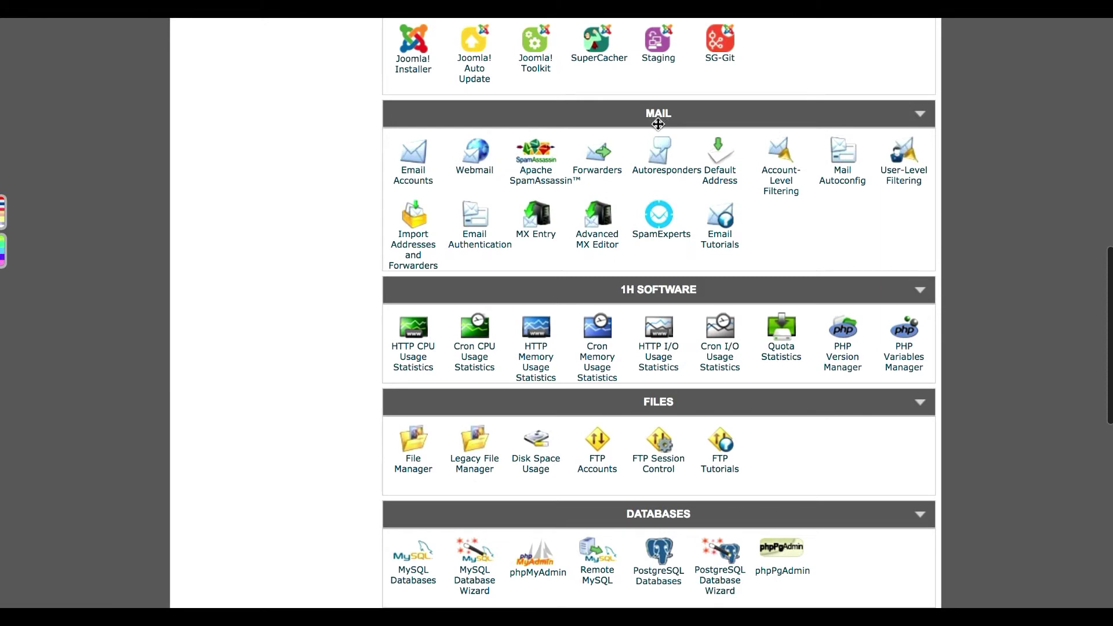
click(598, 175)
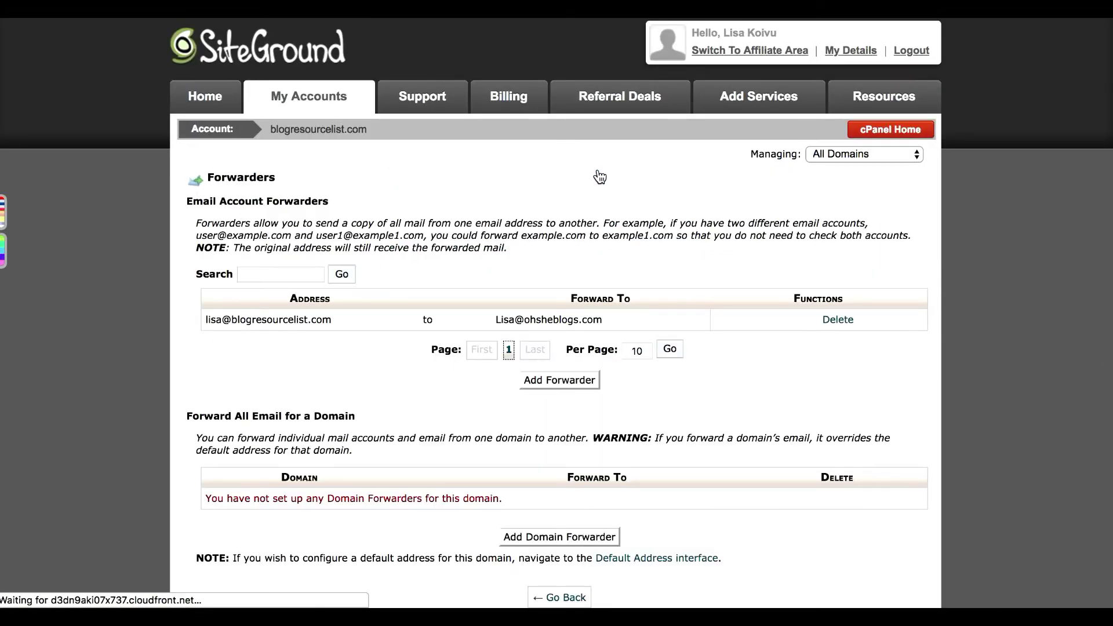
scroll(600, 177, down, 1)
scroll(600, 176, down, 1)
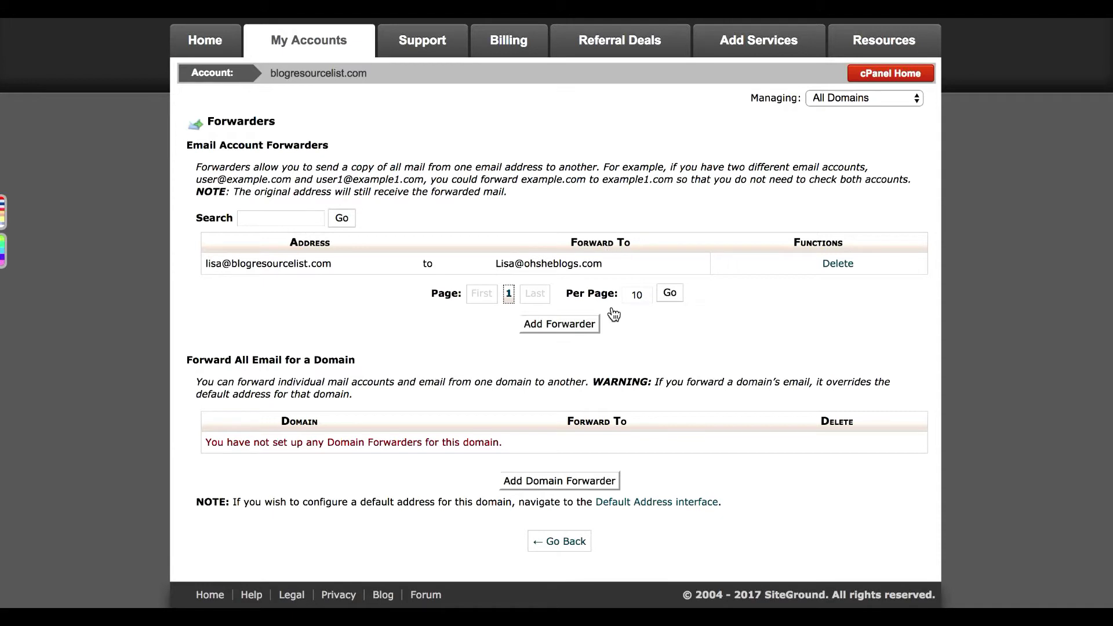
- Add a forwarder sending mail for 'hello' to the owner's personal email address
click(579, 328)
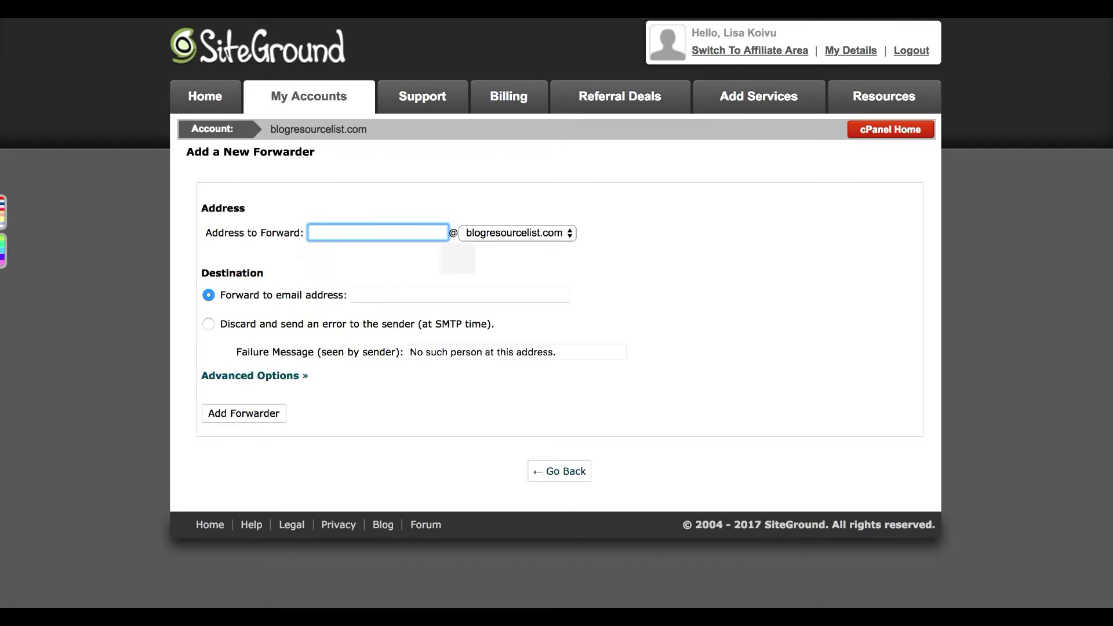
text(hello)
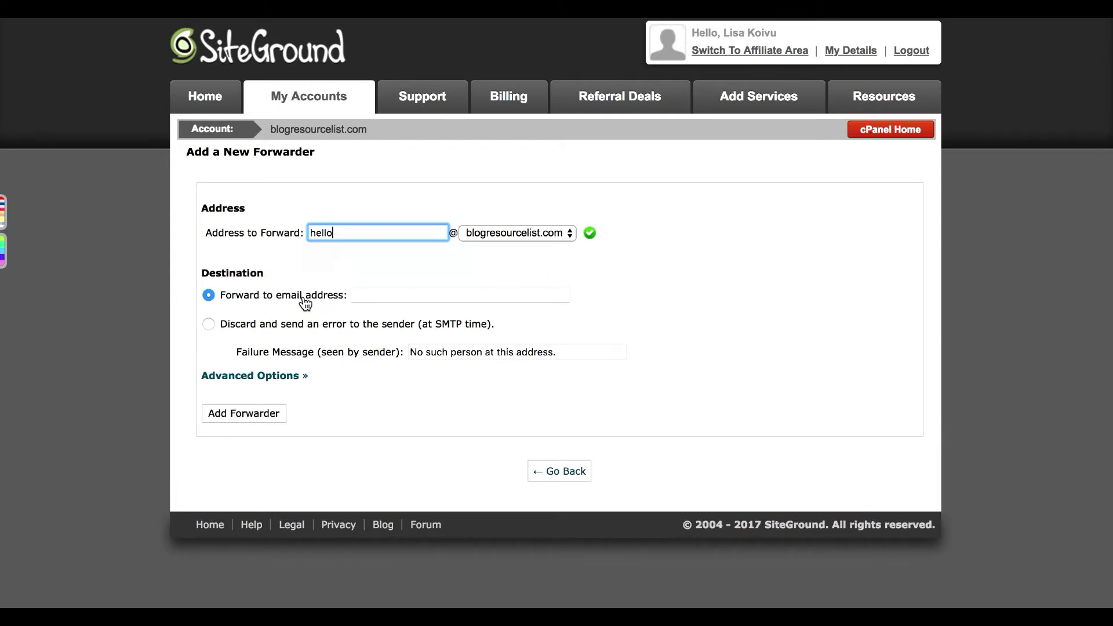
click(371, 294)
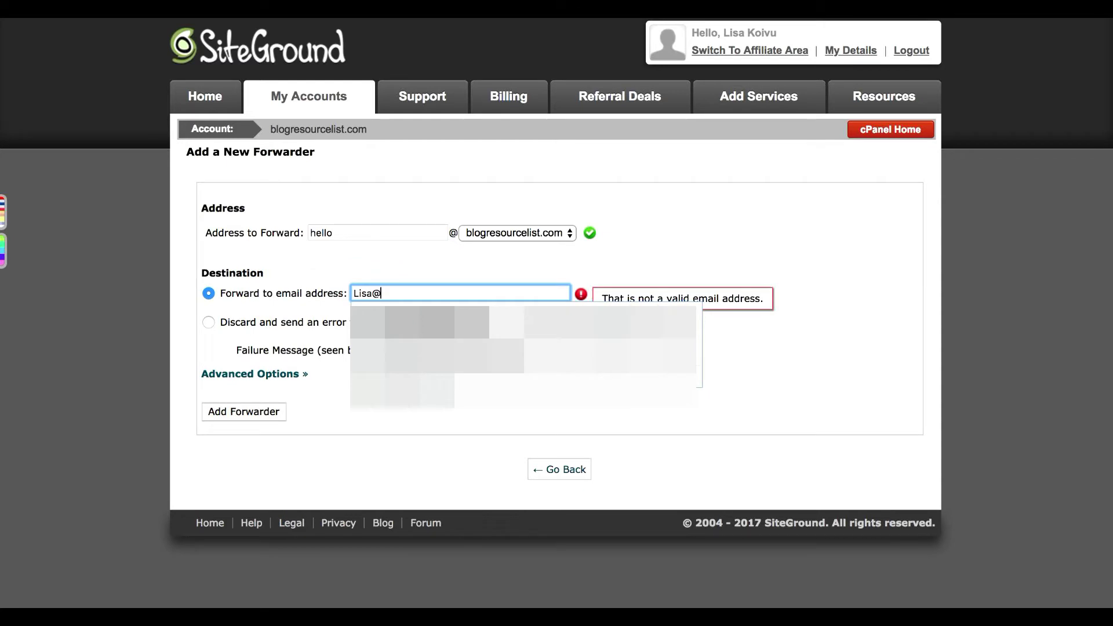
key(Down)
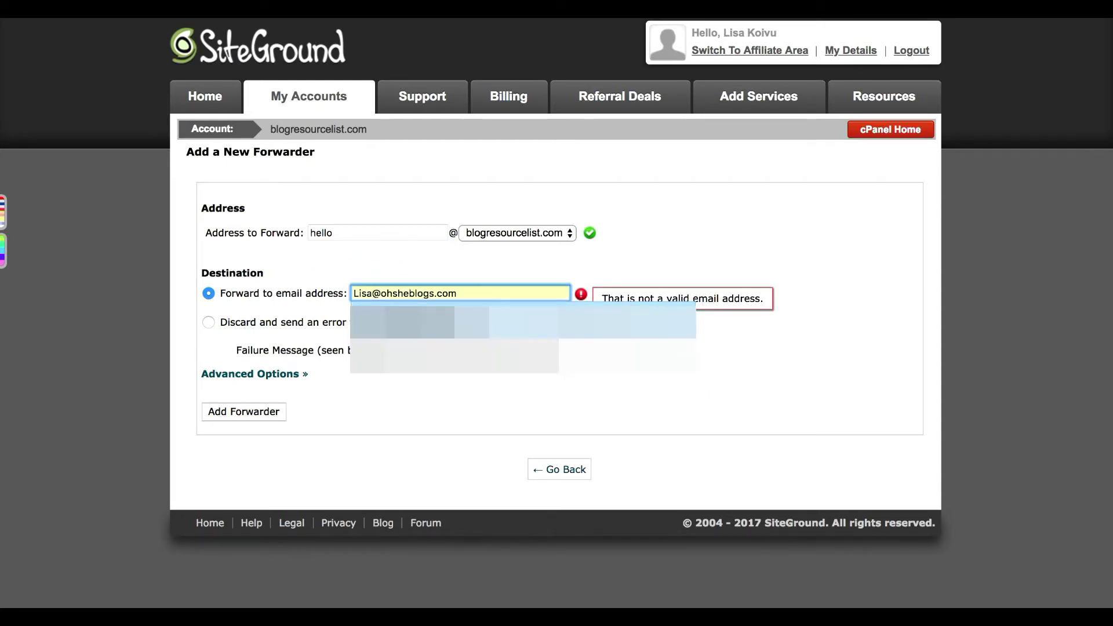
key(Return)
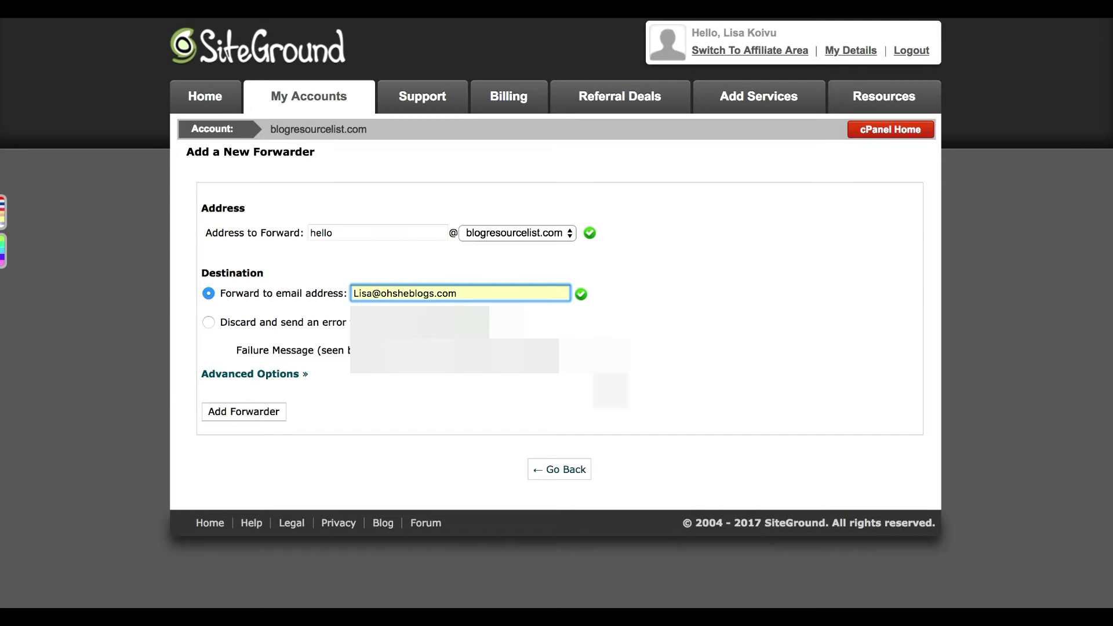
click(237, 412)
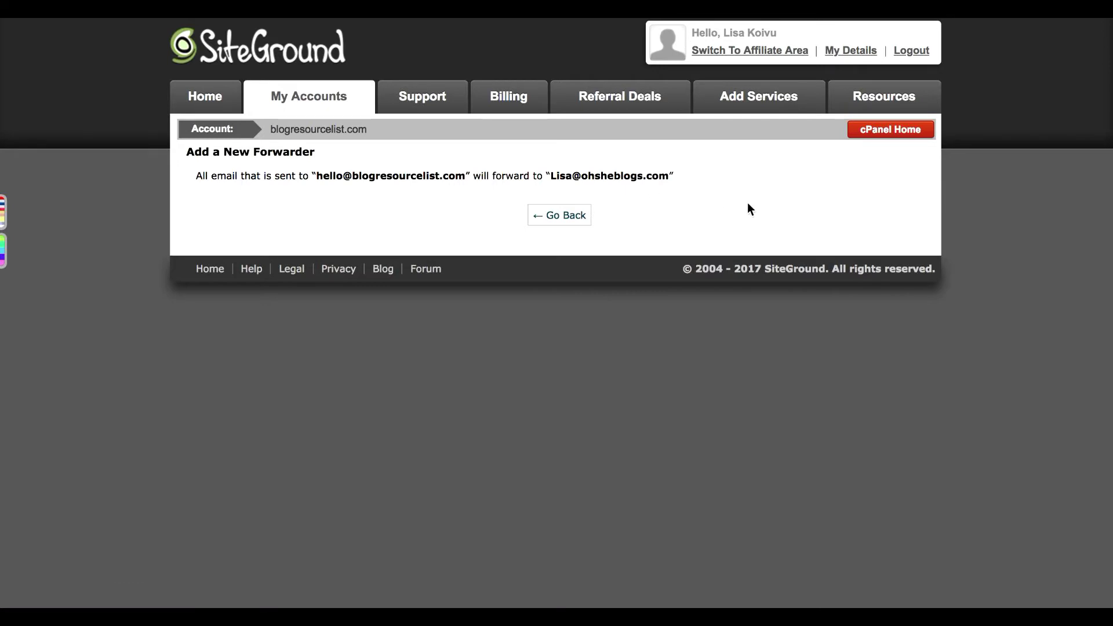
- Go back to cPanel Home and reopen the Email Accounts page
click(889, 133)
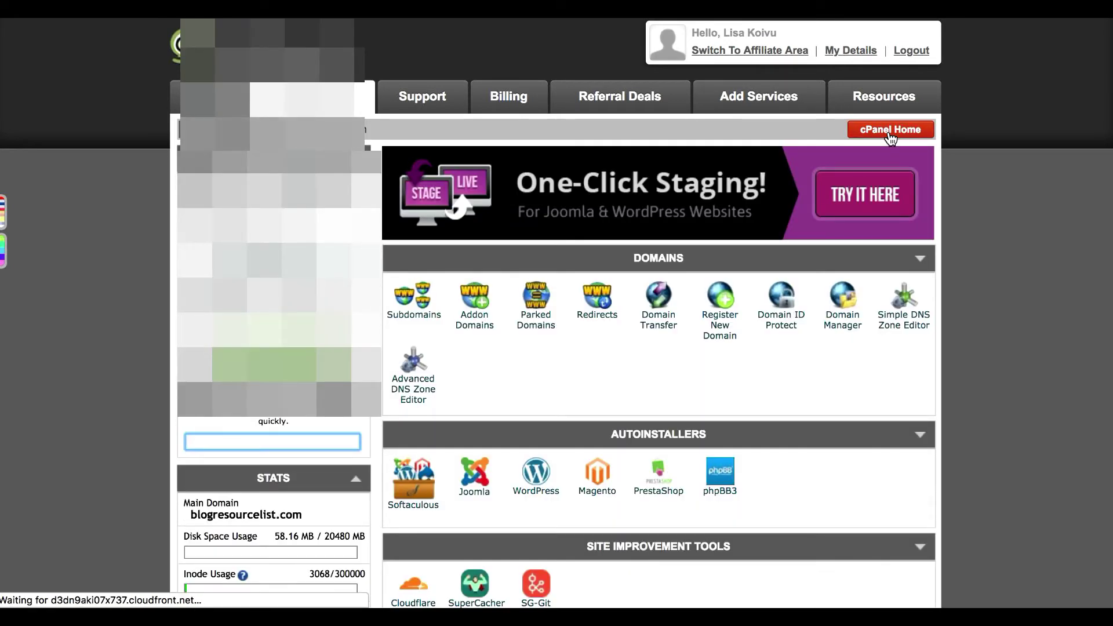
scroll(958, 232, down, 6)
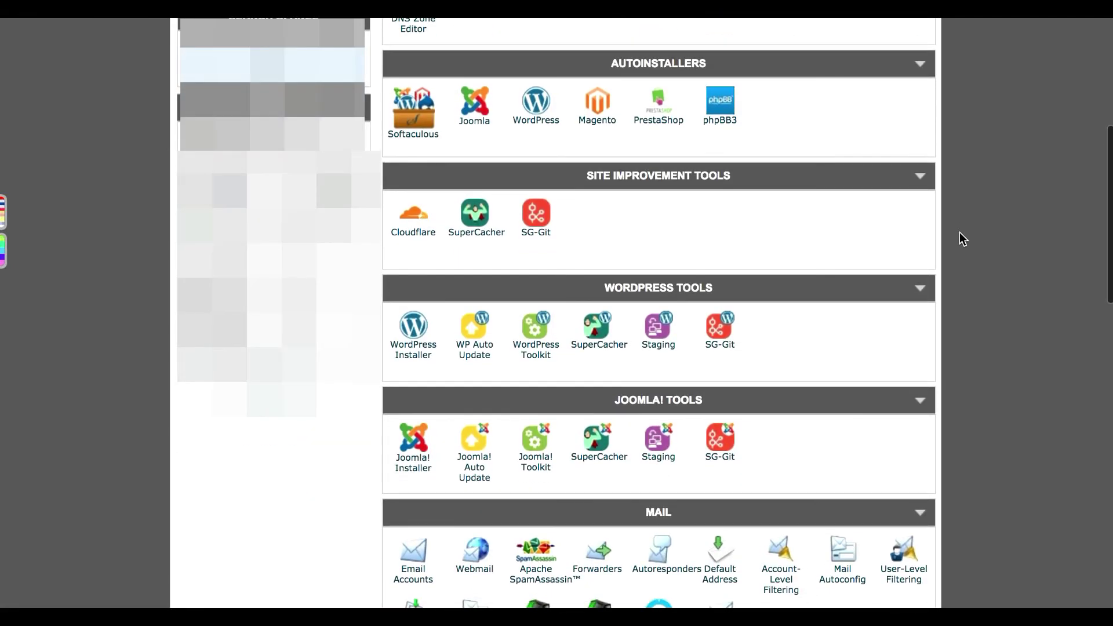
scroll(959, 234, down, 2)
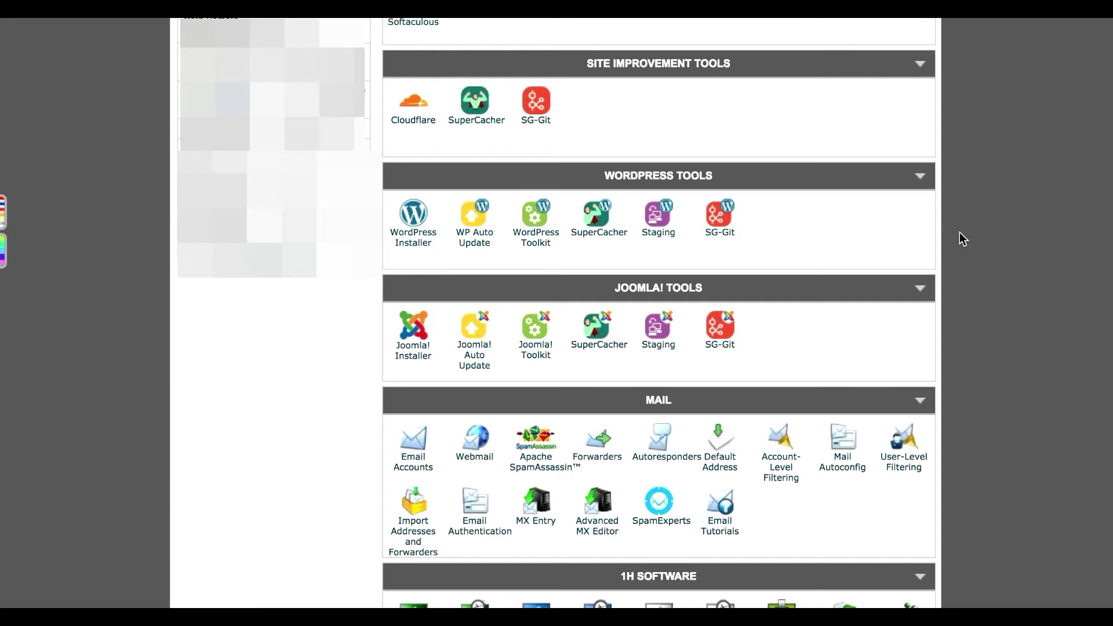
scroll(959, 232, down, 3)
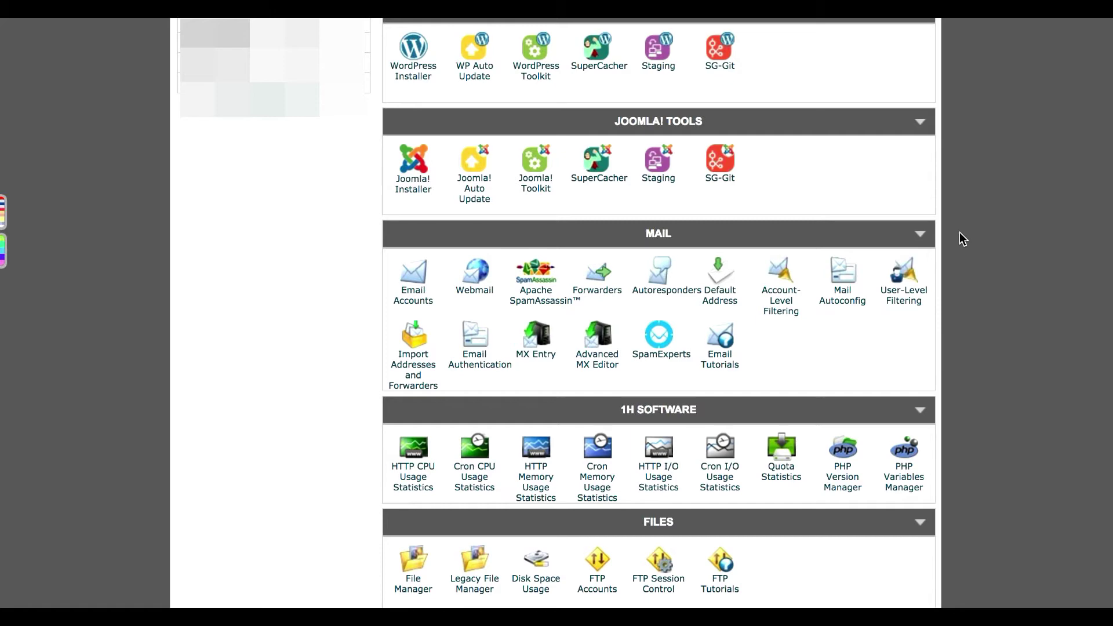
click(407, 302)
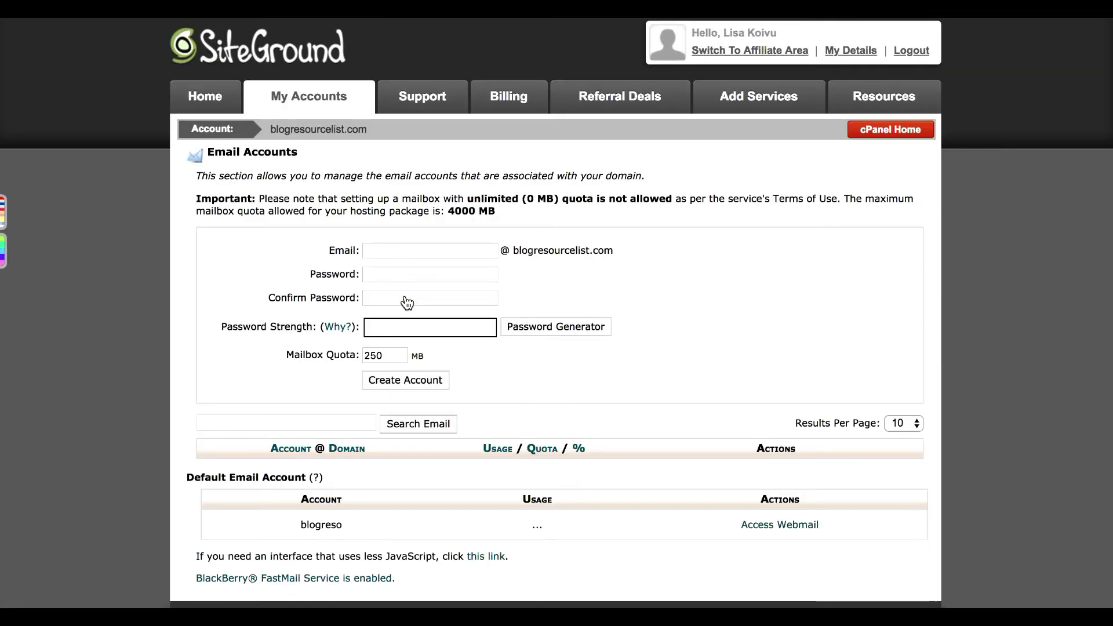
- Show the hello account's Configure Email Client manual settings, including SMTP port 465
scroll(408, 302, down, 5)
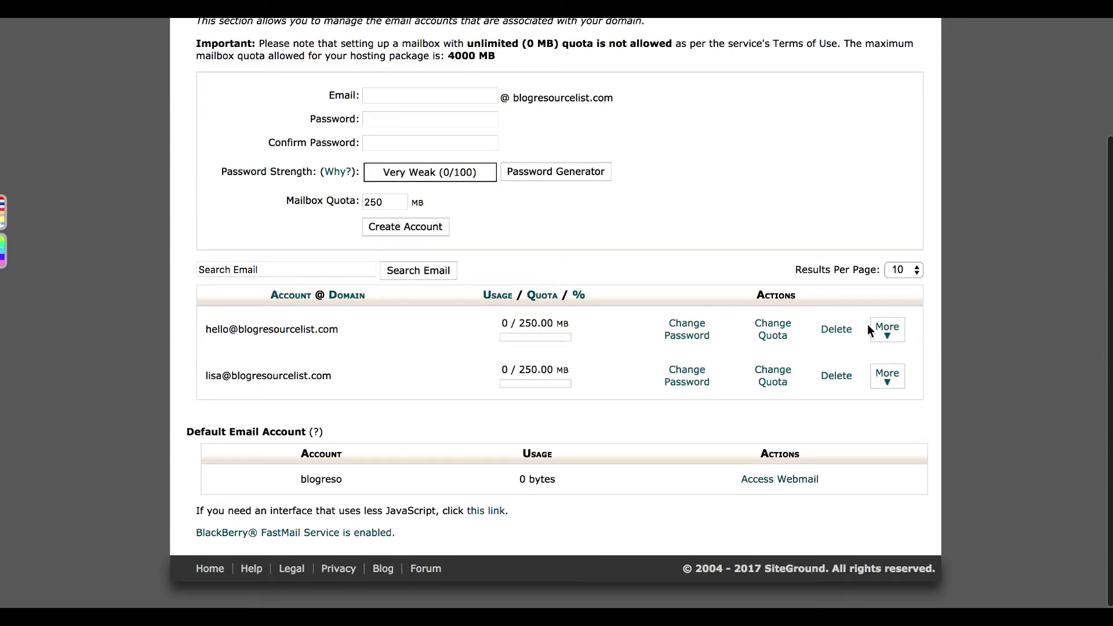
click(888, 334)
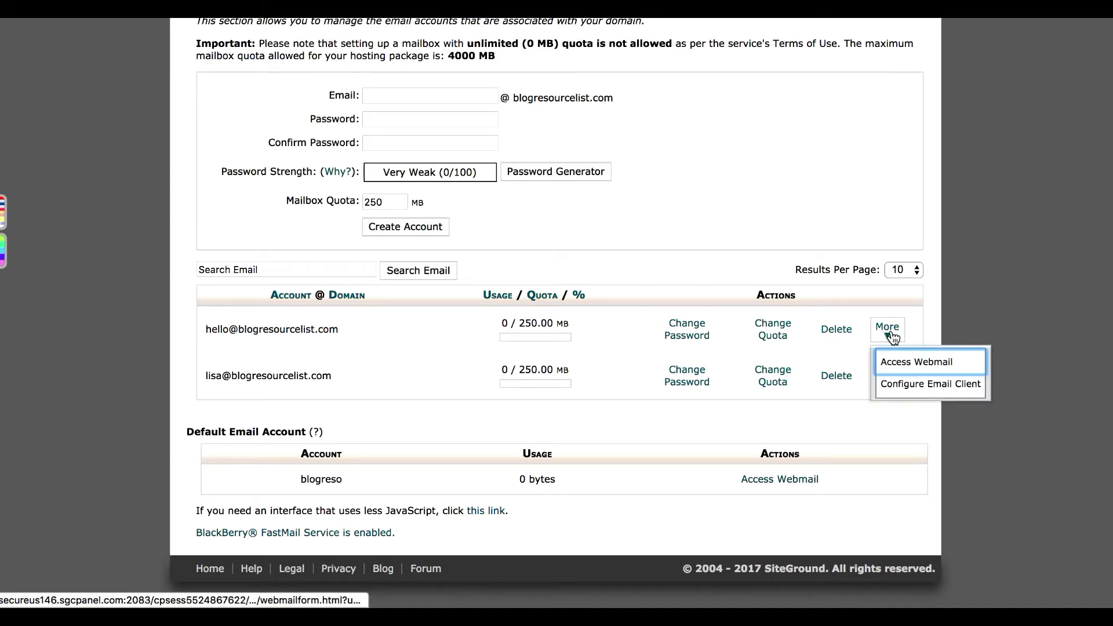
click(906, 384)
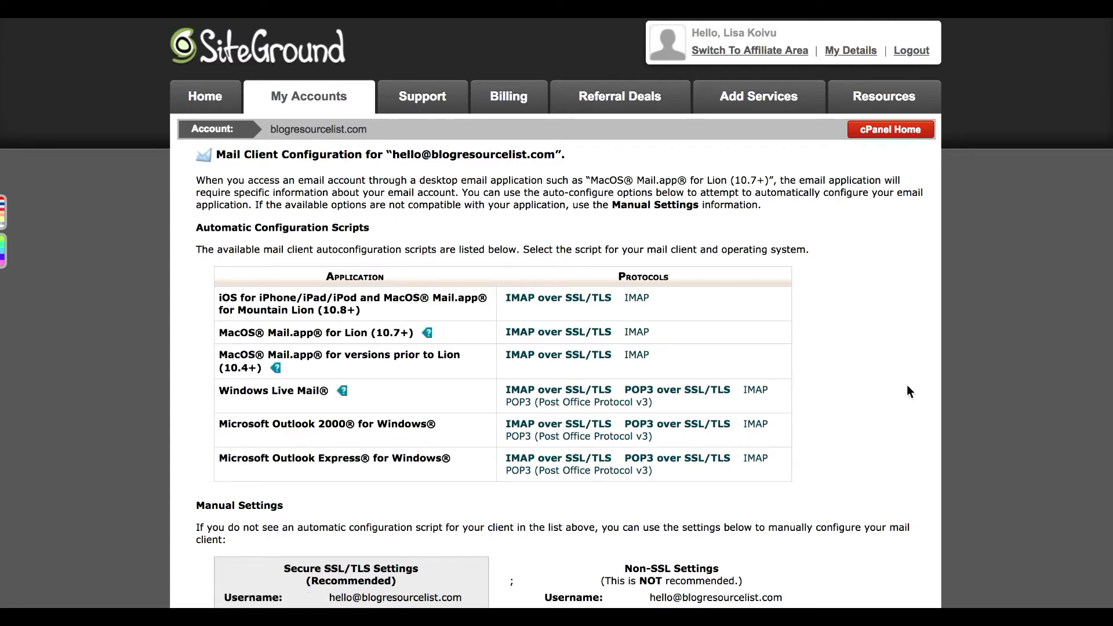
scroll(906, 384, down, 5)
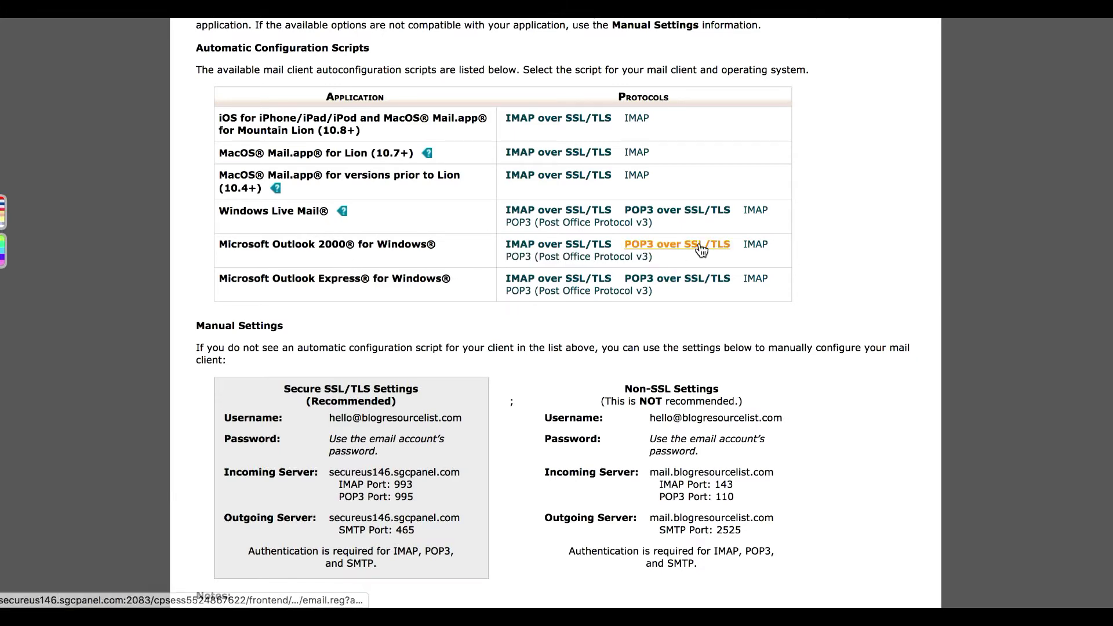
scroll(706, 248, up, 3)
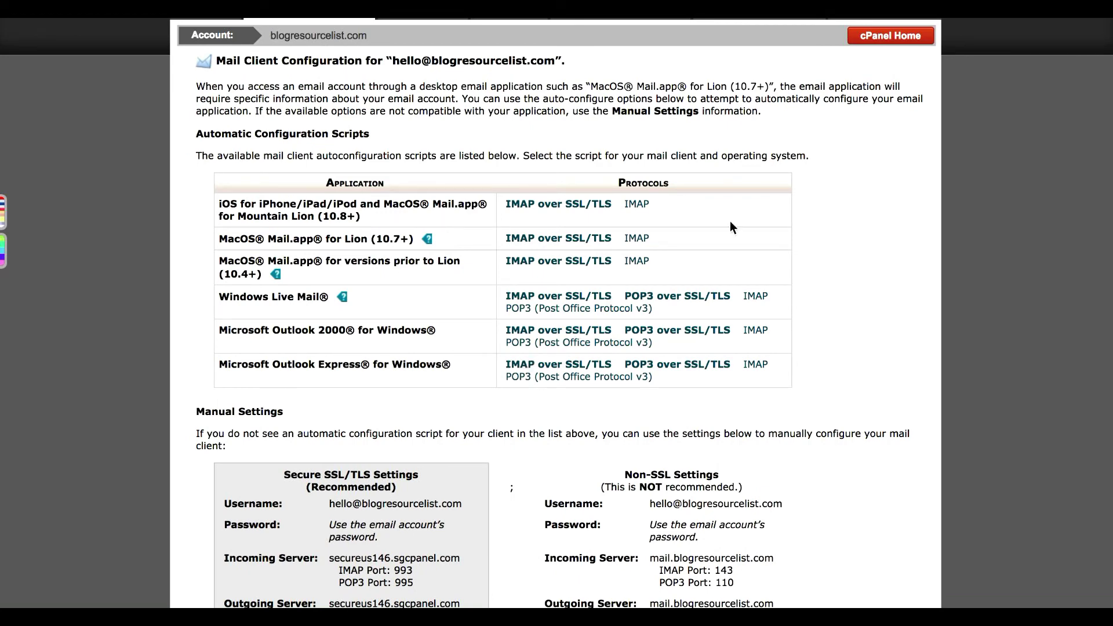
scroll(730, 222, down, 5)
scroll(729, 221, down, 5)
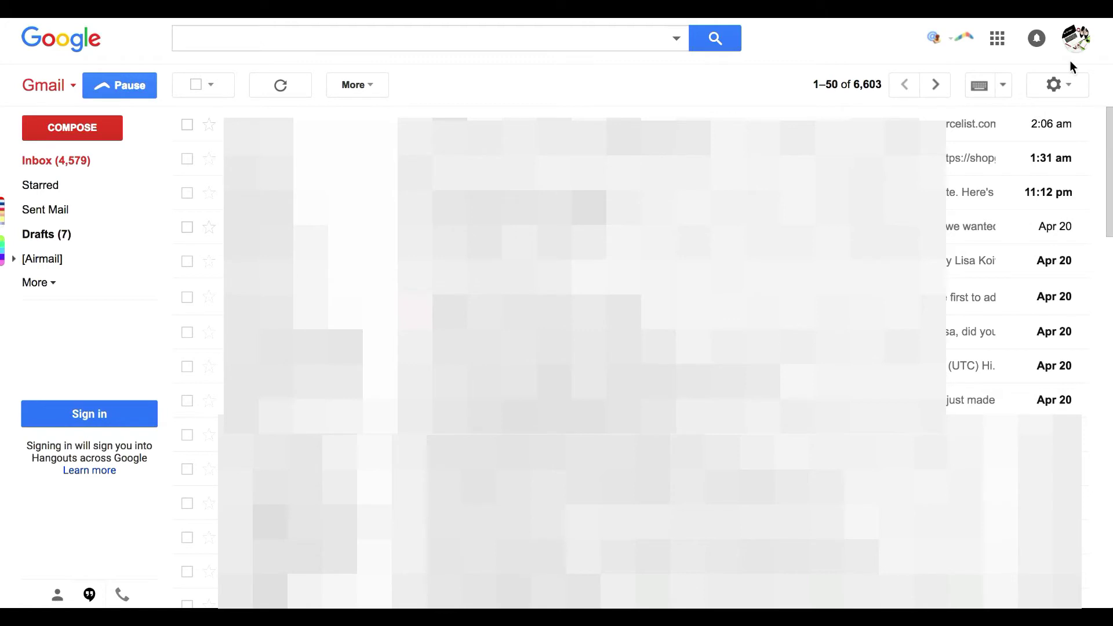
- In Gmail Settings, go to Accounts and Import and choose Add another email address
click(1071, 88)
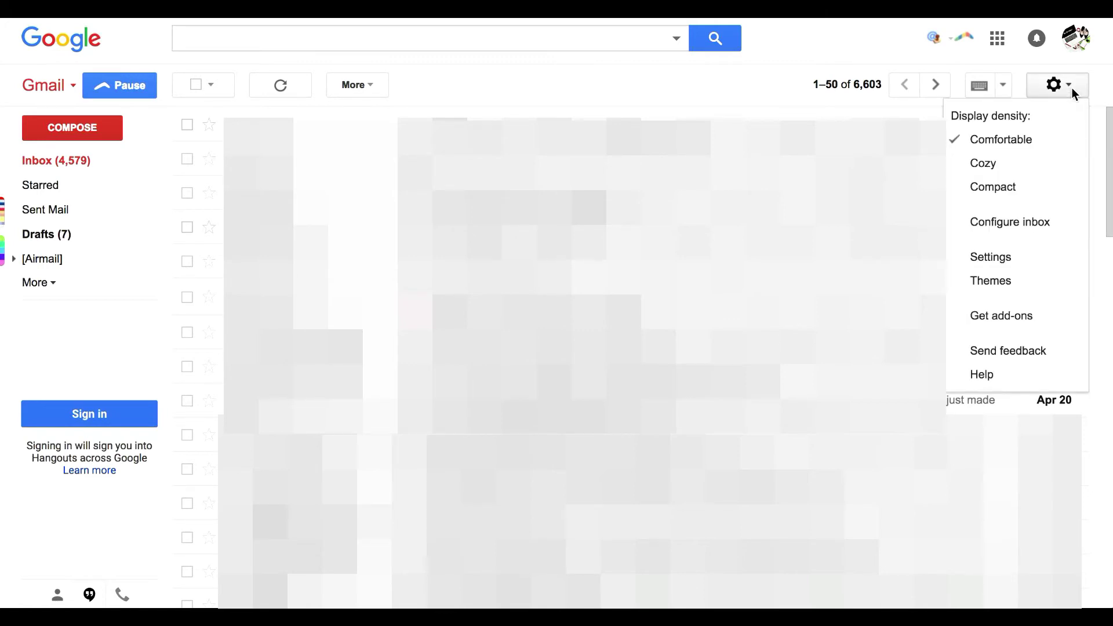
click(1030, 259)
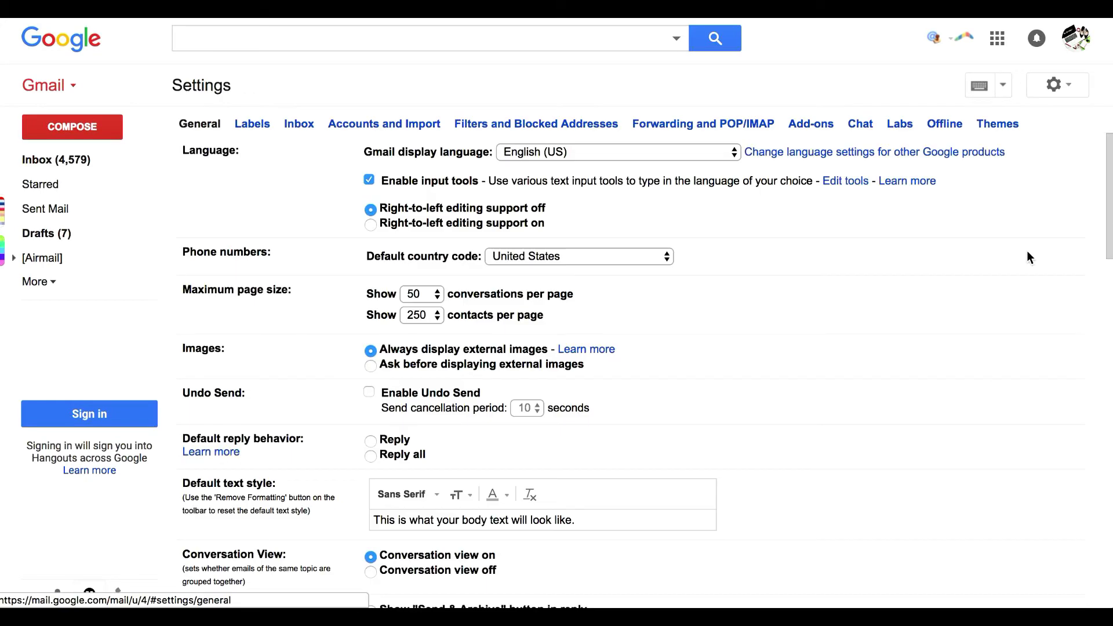
click(359, 131)
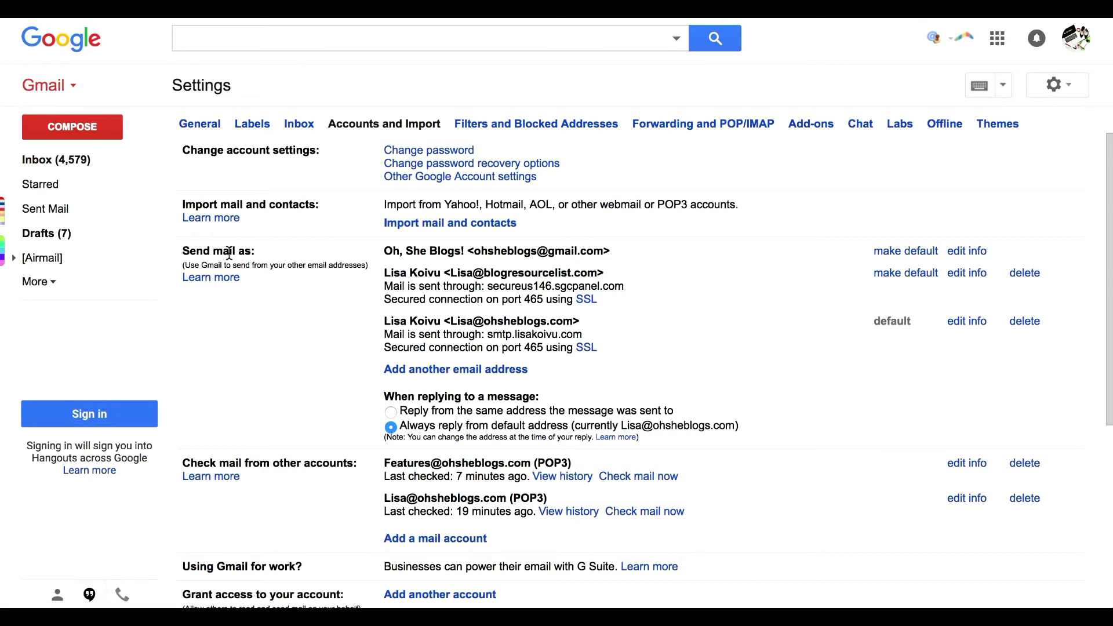
click(489, 371)
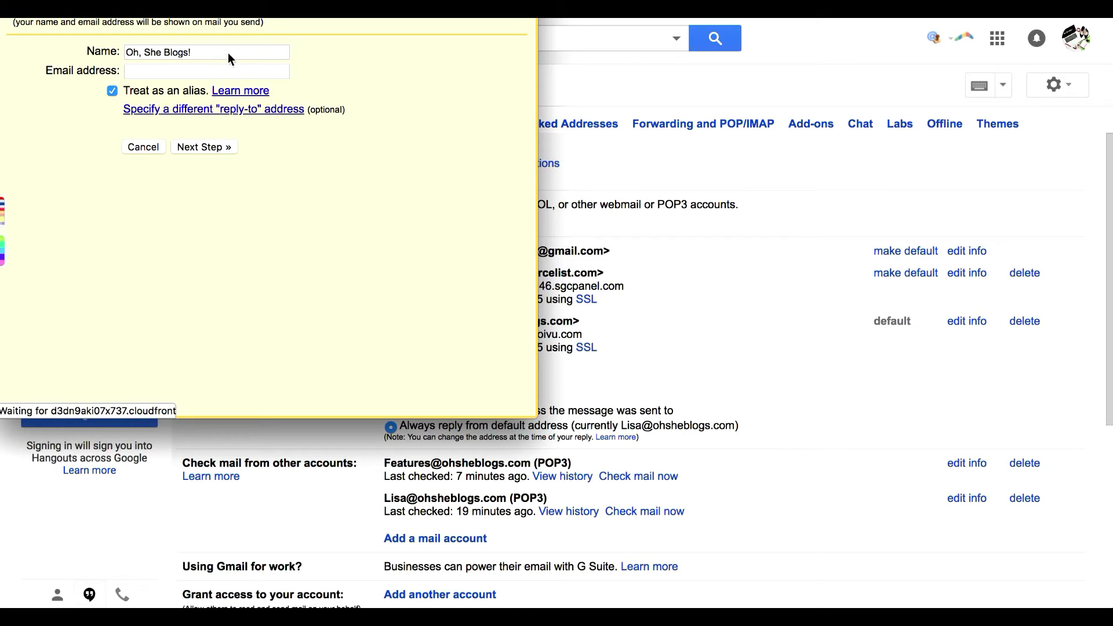
- Replace the sender name with your own first name
key(Tab)
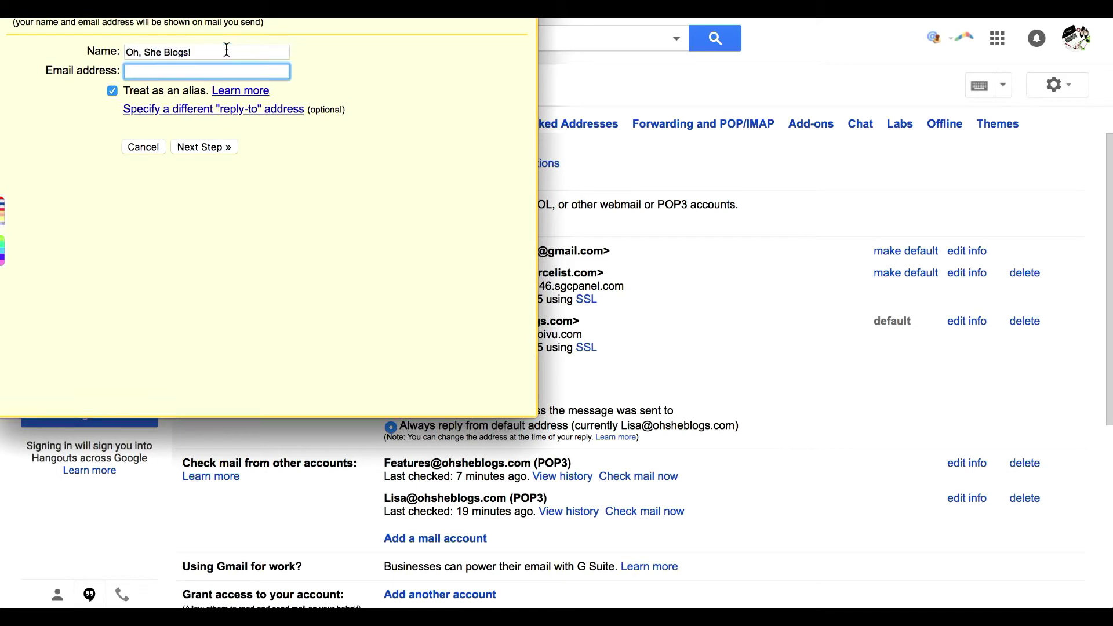
click(227, 50)
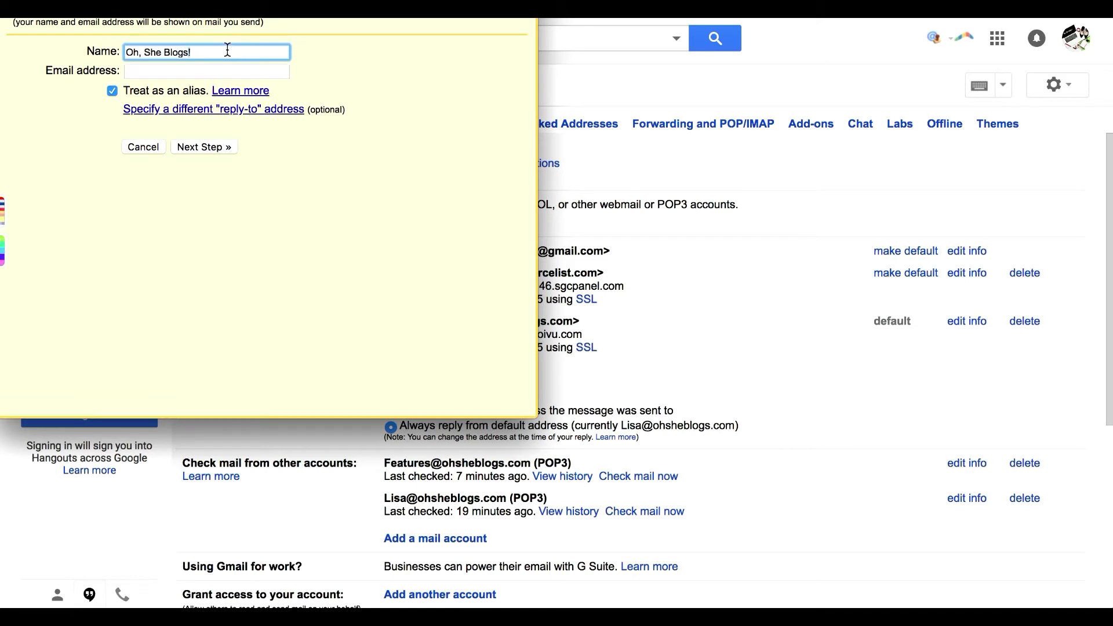
triple_click(227, 50)
text(Lisa K)
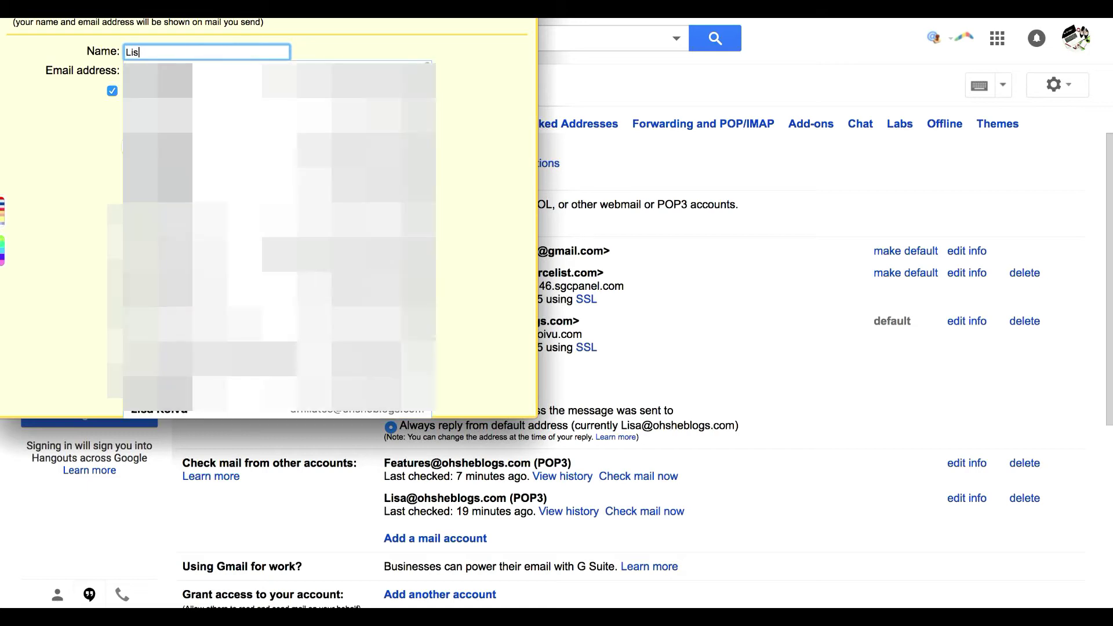
key(BackSpace)
key(BackSpace)
key(BackSpace)
text(a)
key(Tab)
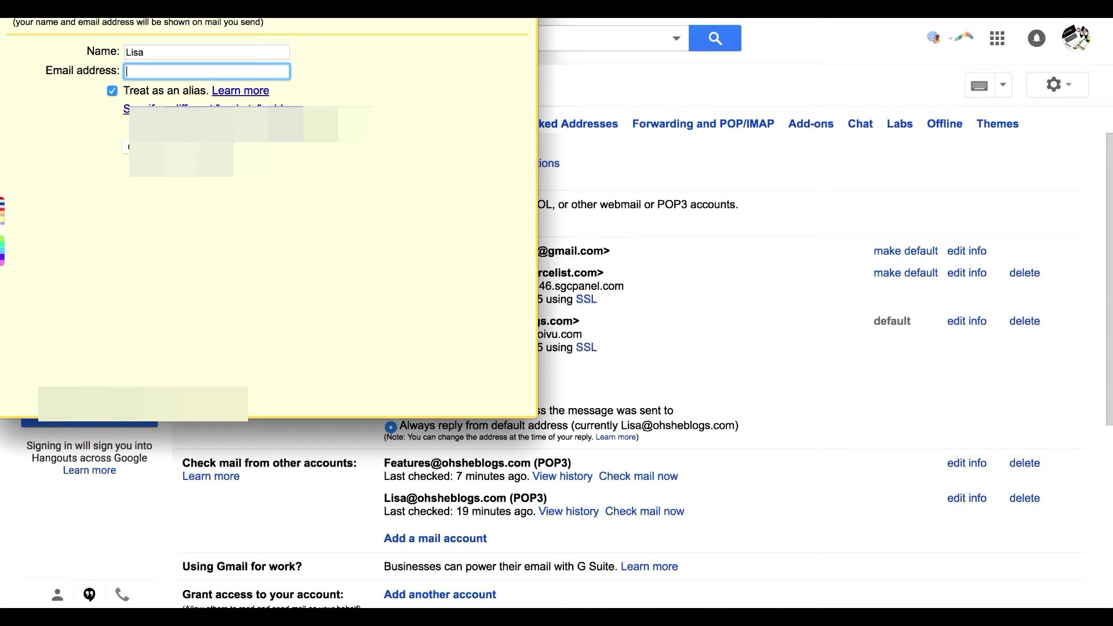
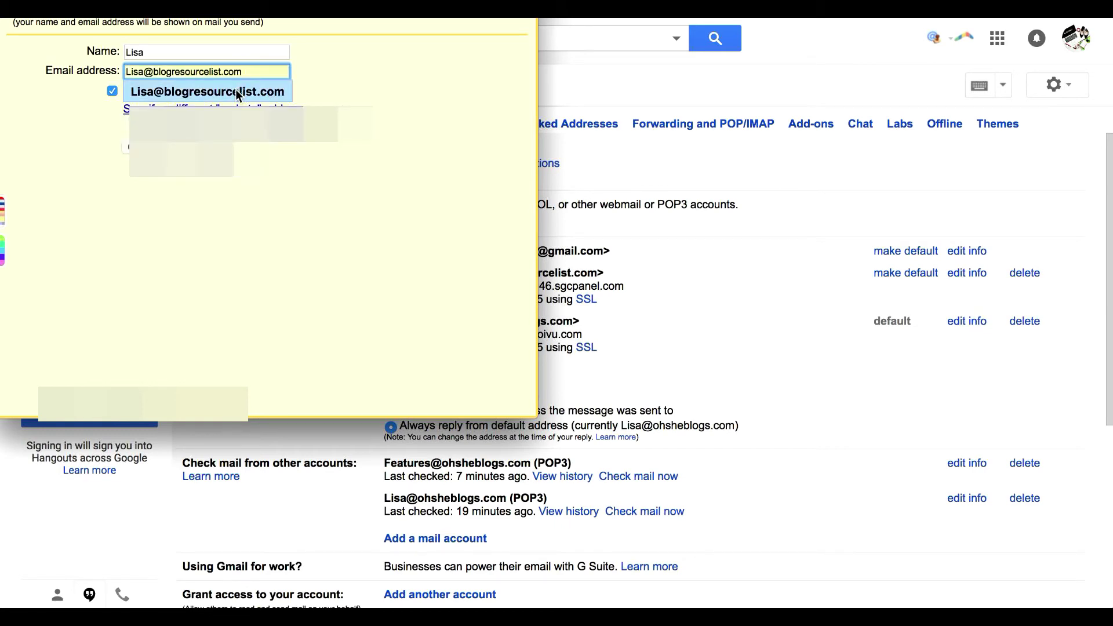
click(239, 91)
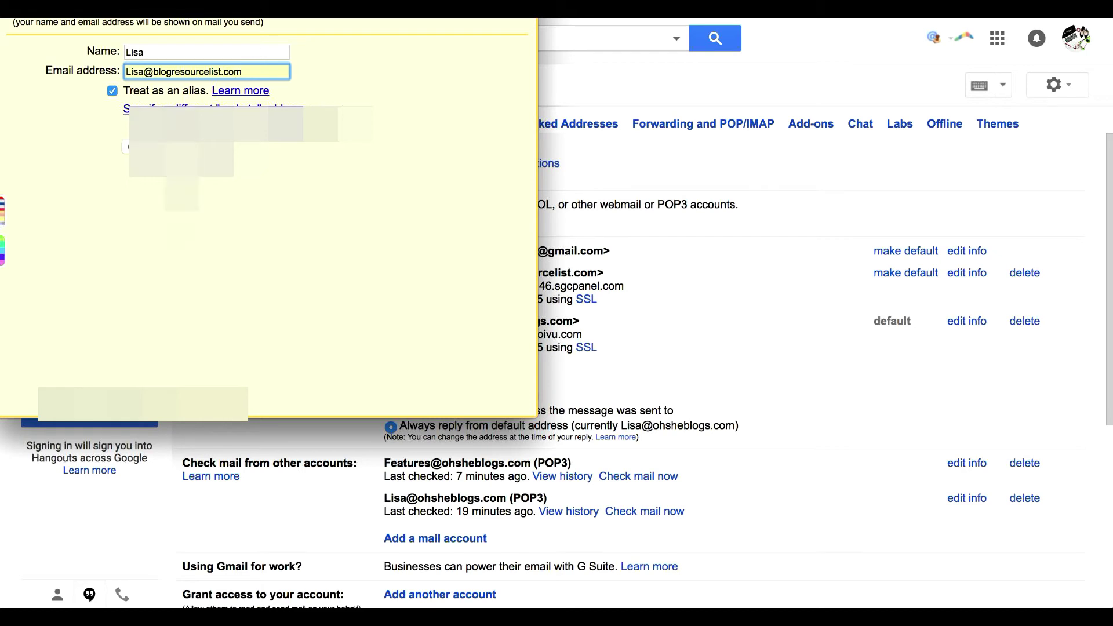
key(Return)
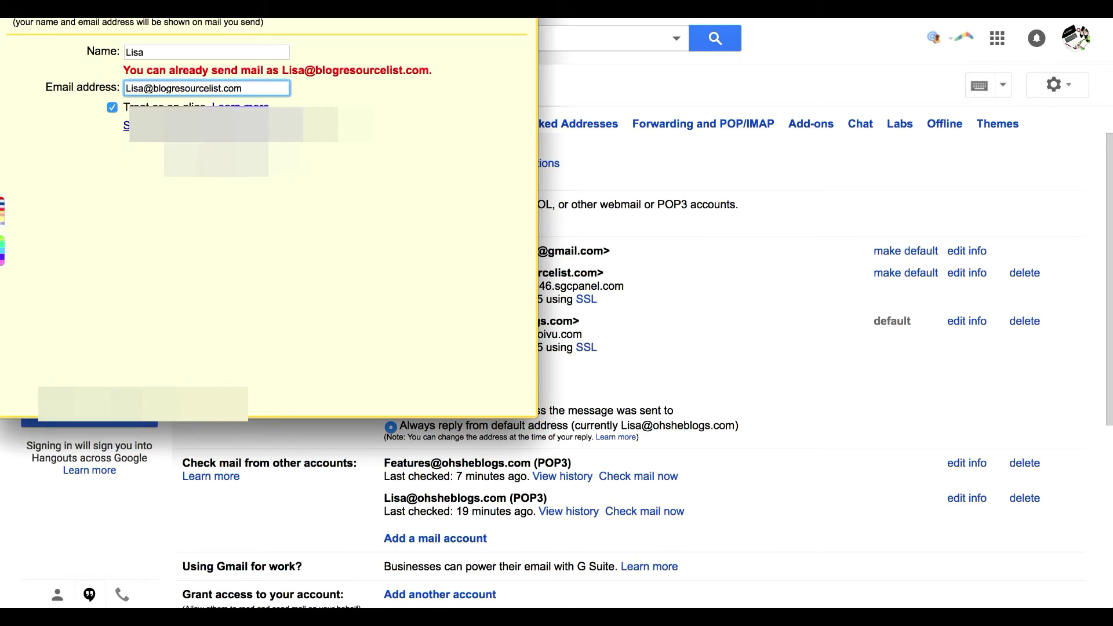
double_click(144, 91)
key(Tab)
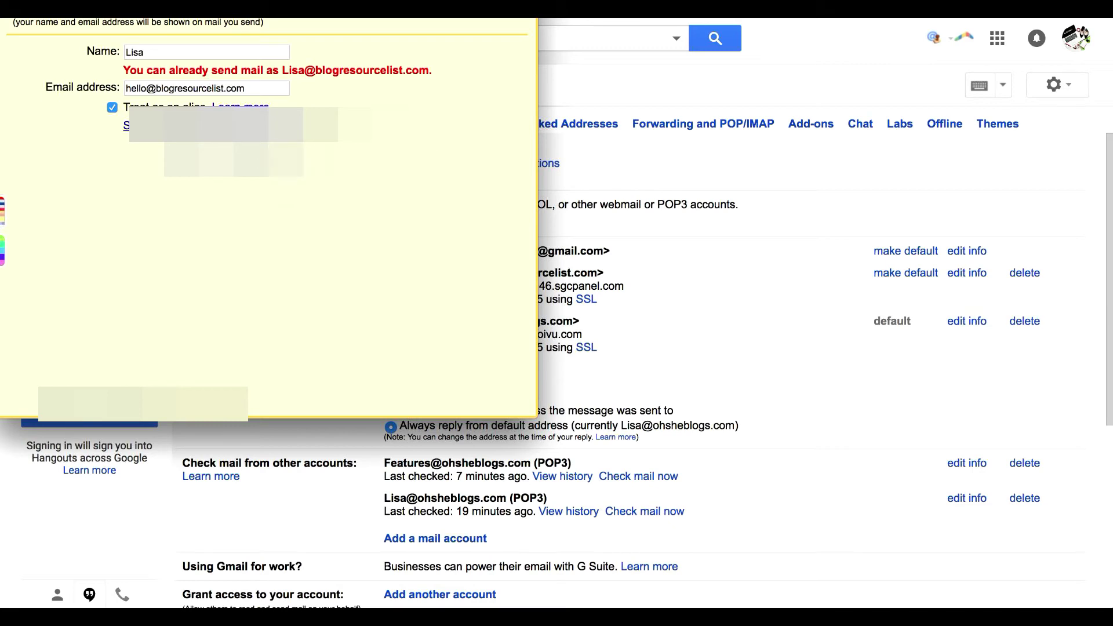
click(248, 166)
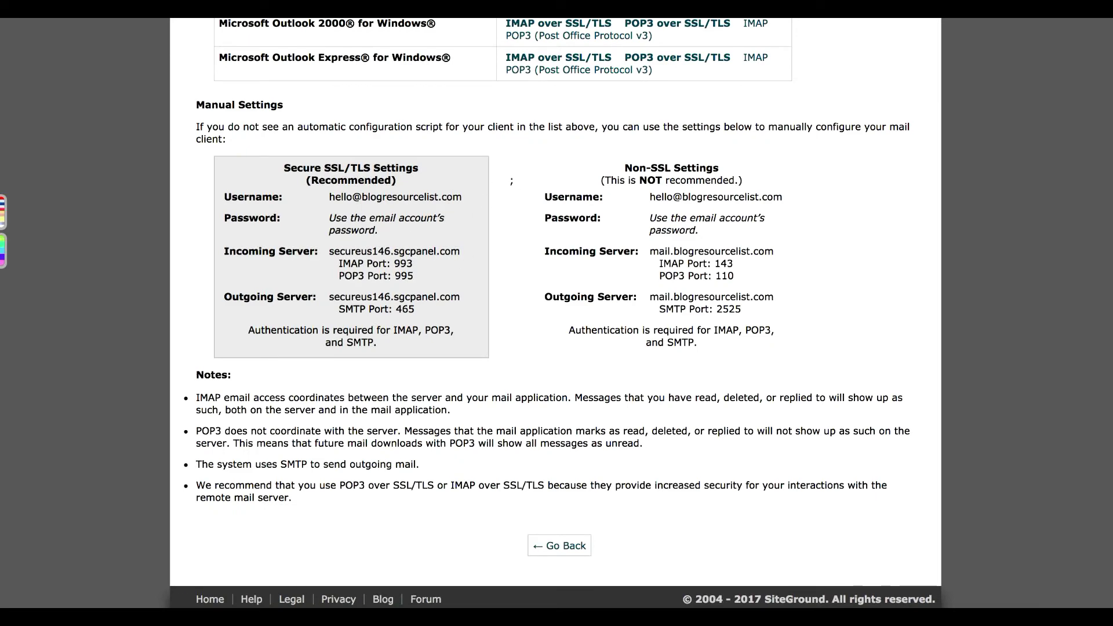
scroll(556, 313, up, 1)
- Set the SMTP server to secureus146.sgcpanel.com and the port to 465
key(alt+Tab)
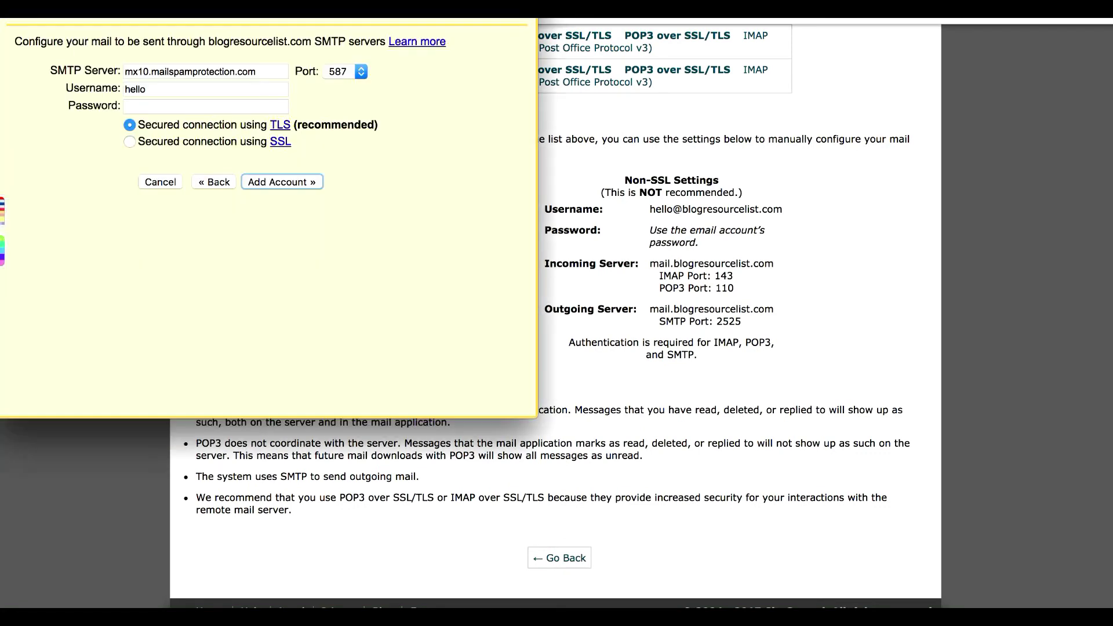
drag(400, 3, 904, 55)
triple_click(763, 190)
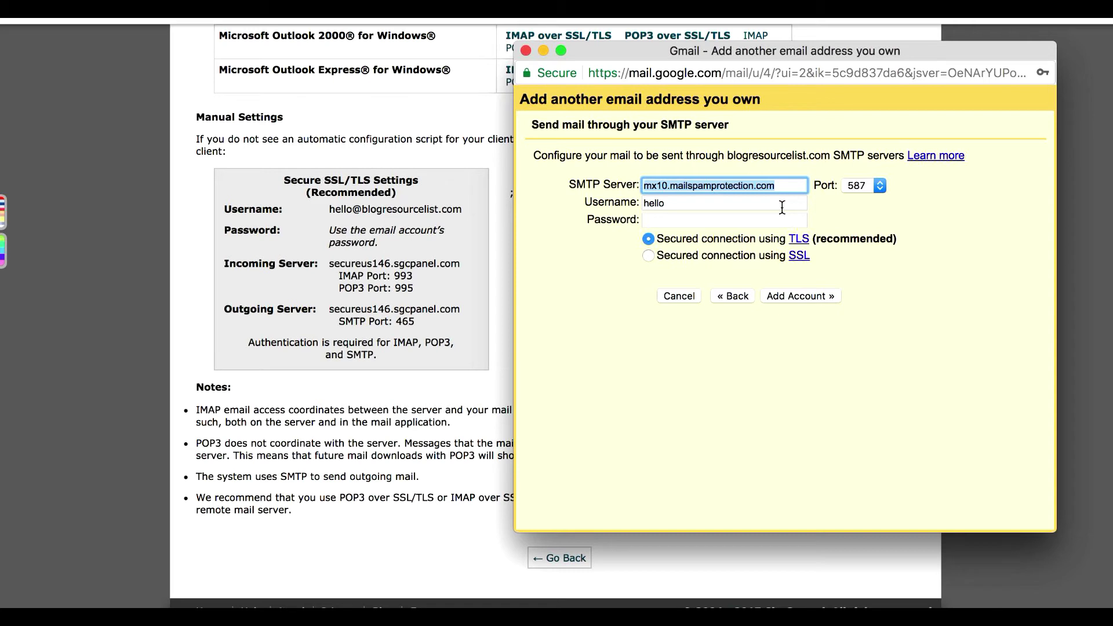
text(secure)
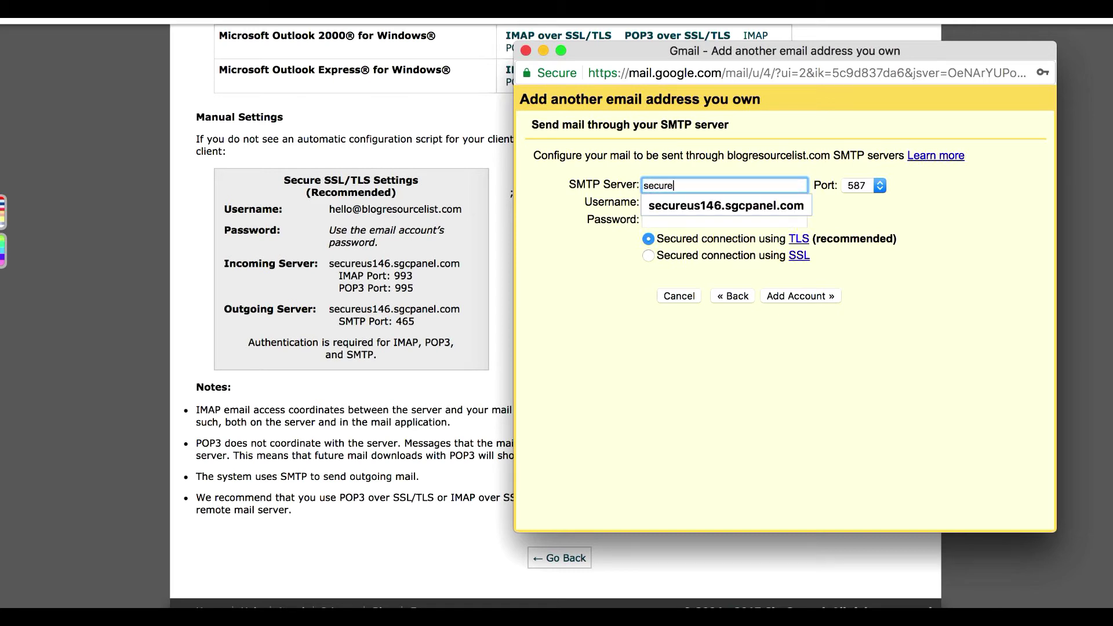
text(us146.sgcpanel.com)
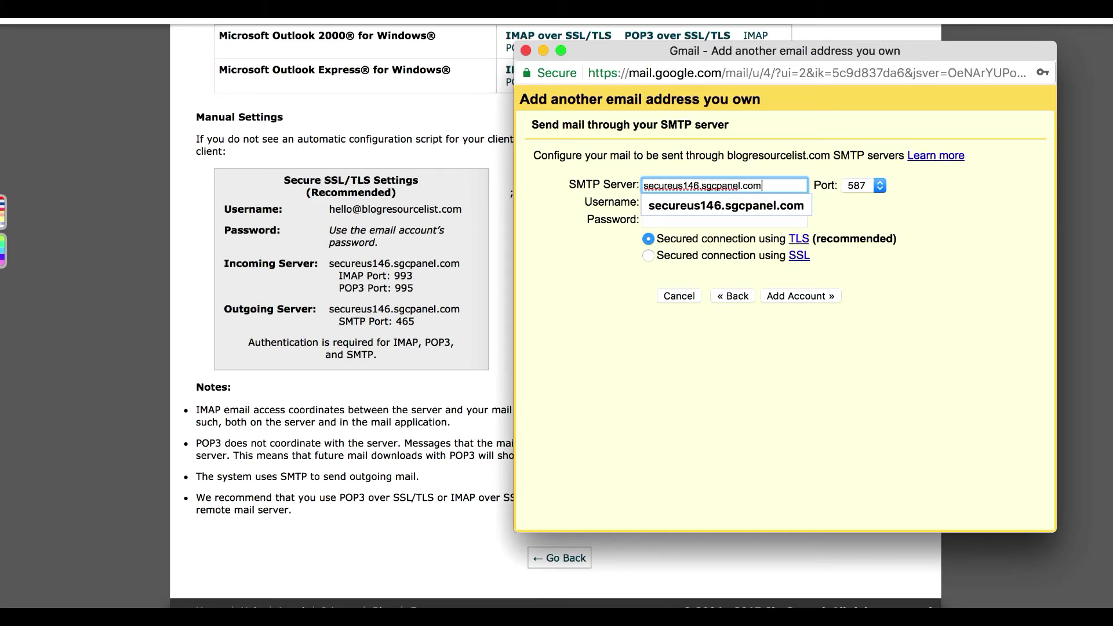
key(Tab)
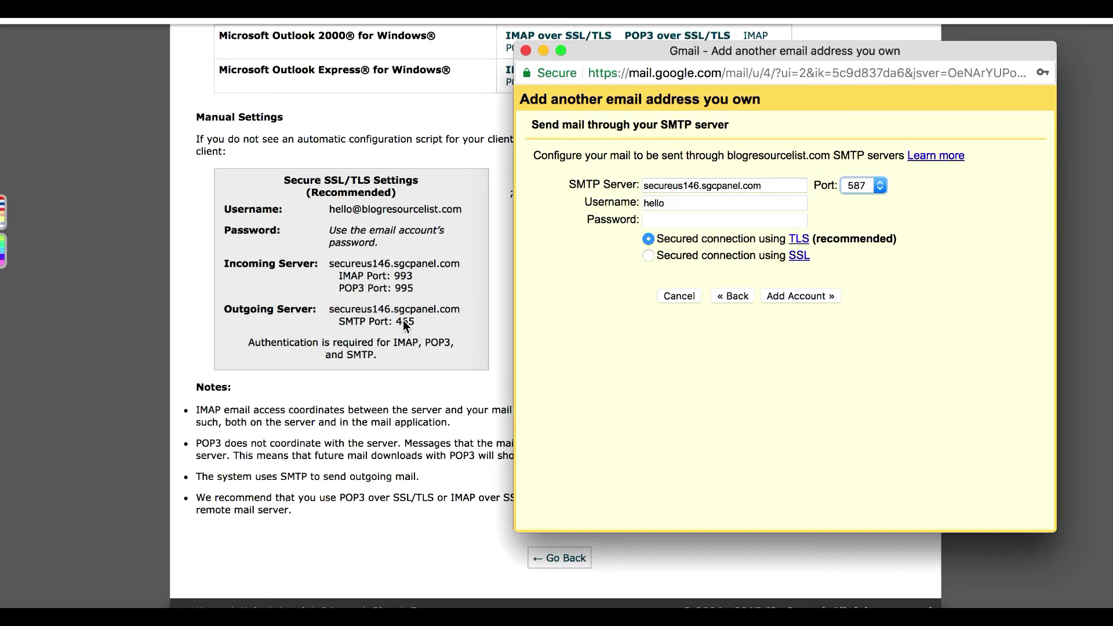
click(876, 185)
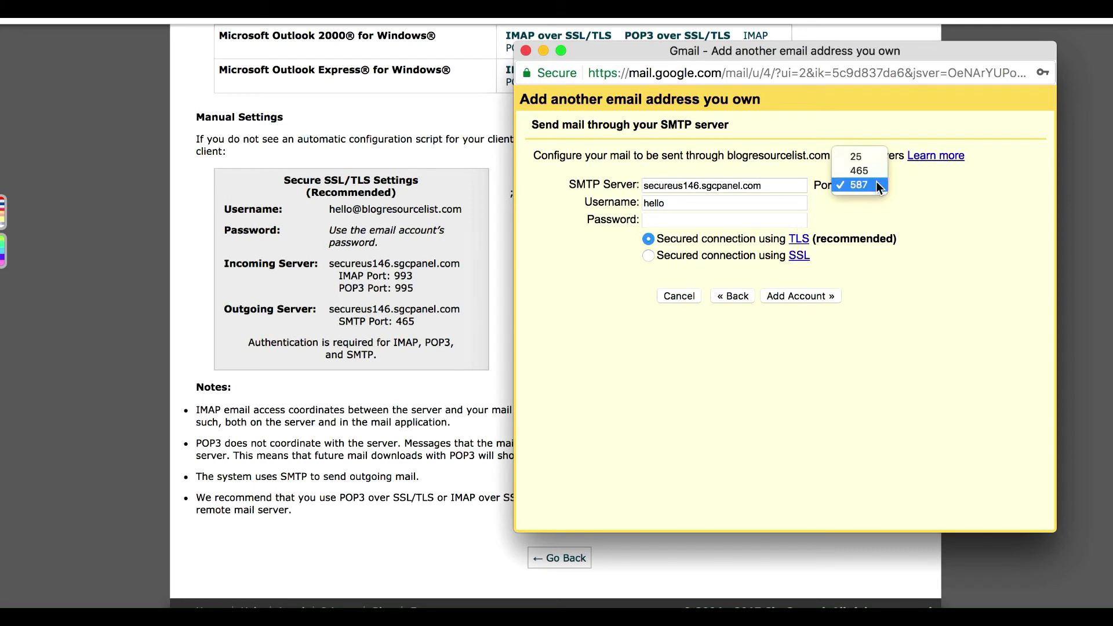
click(872, 170)
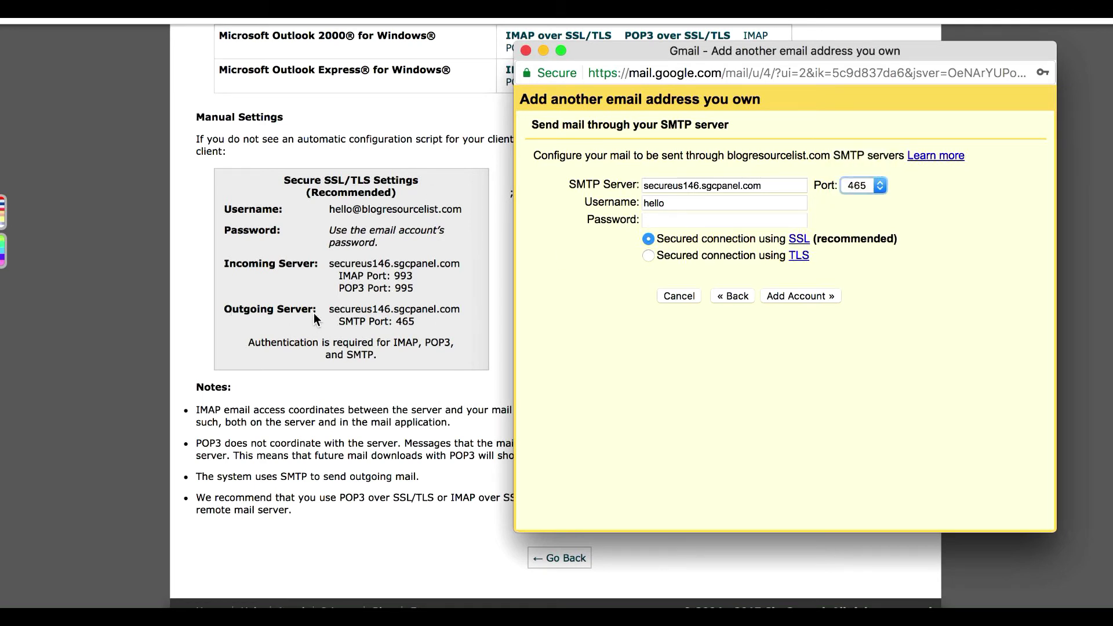
- Enter the full hello mailbox address as username, fill in the account password, and submit
double_click(692, 201)
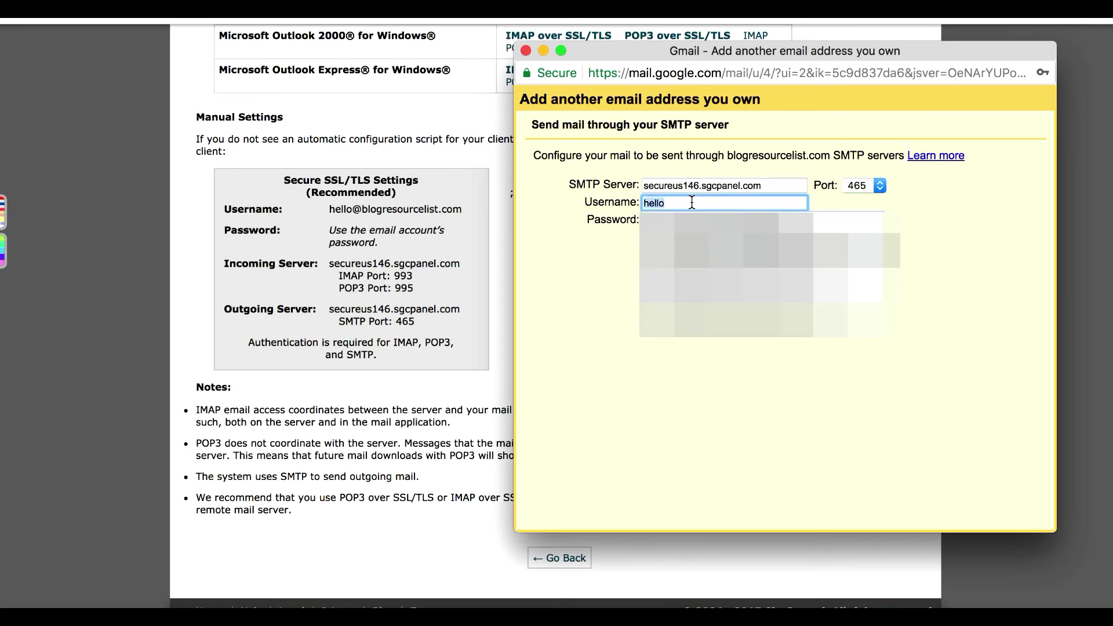
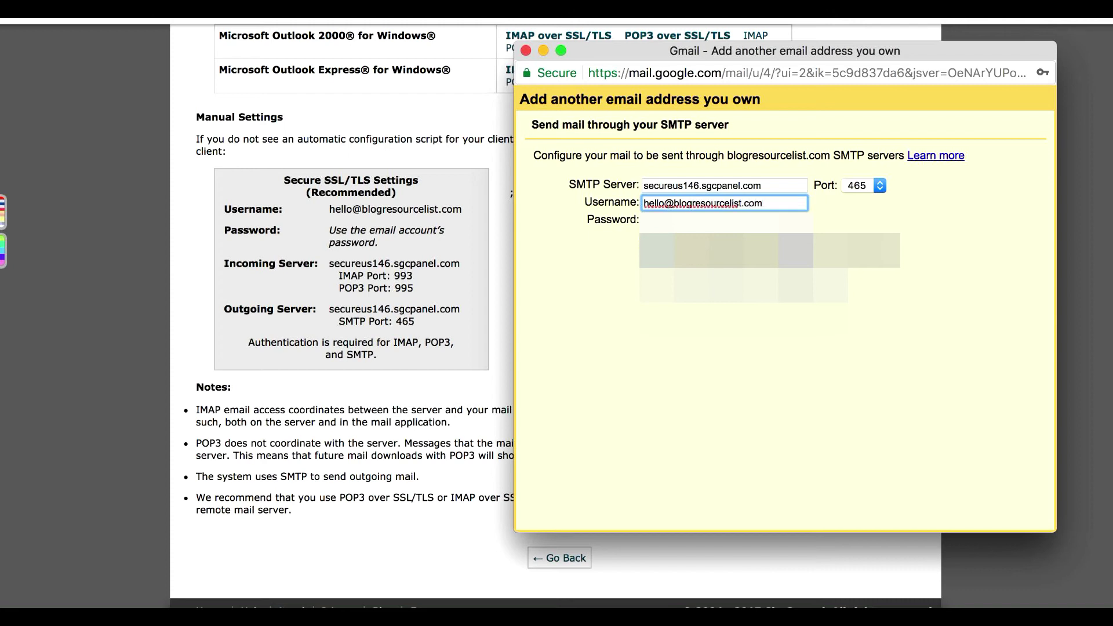
click(725, 221)
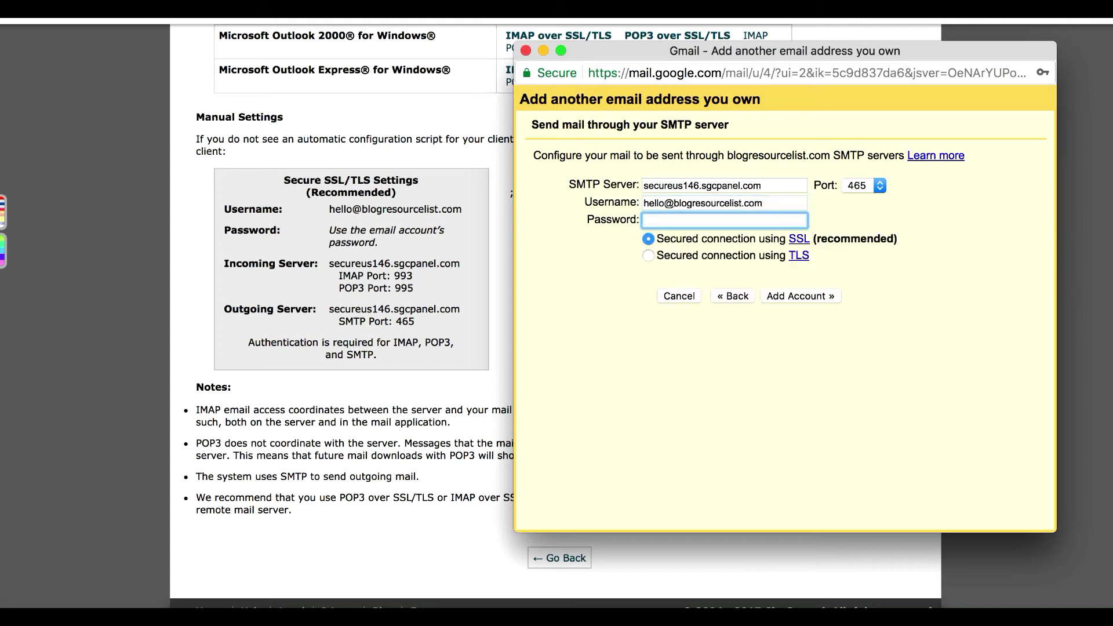
text(••••••••••)
click(807, 296)
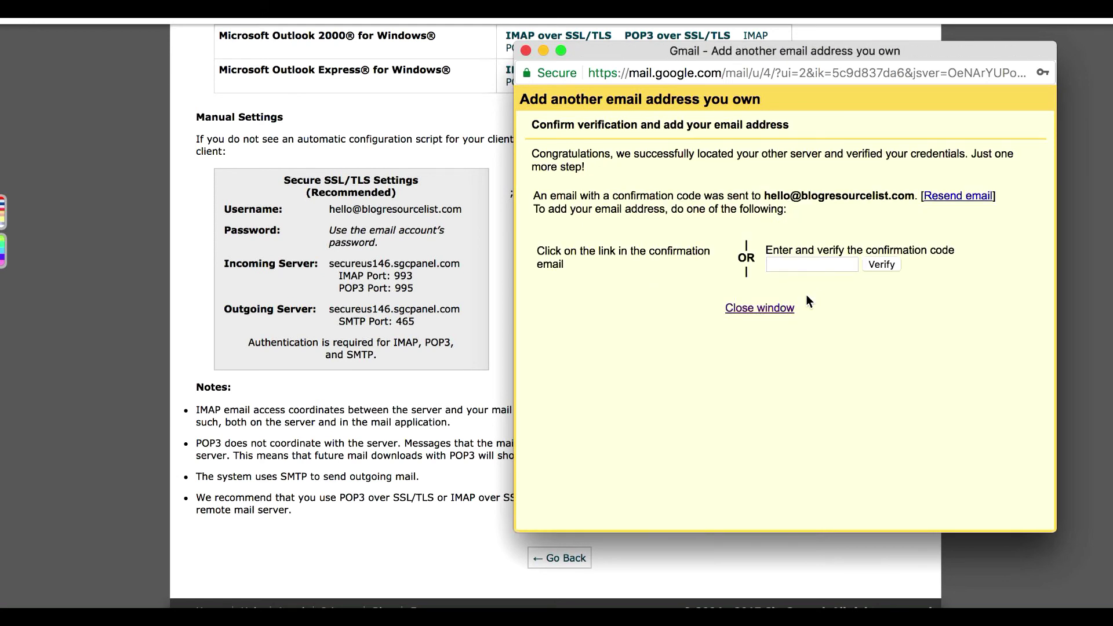
- Decline saving the password once the SMTP check passes, leaving Gmail waiting for the hello mailbox's confirmation code
click(981, 210)
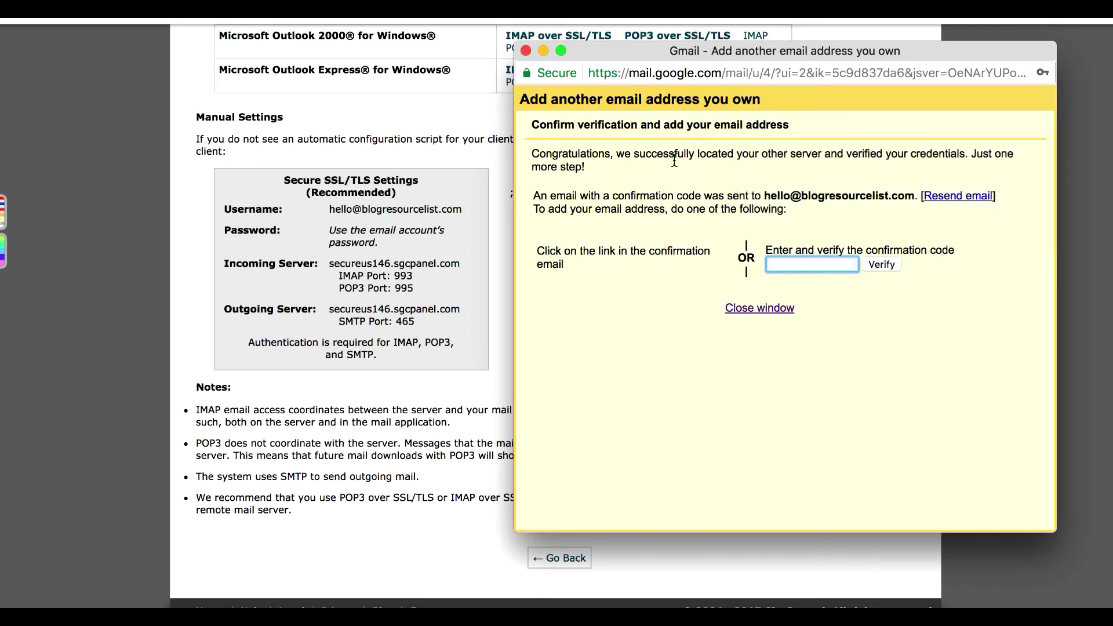